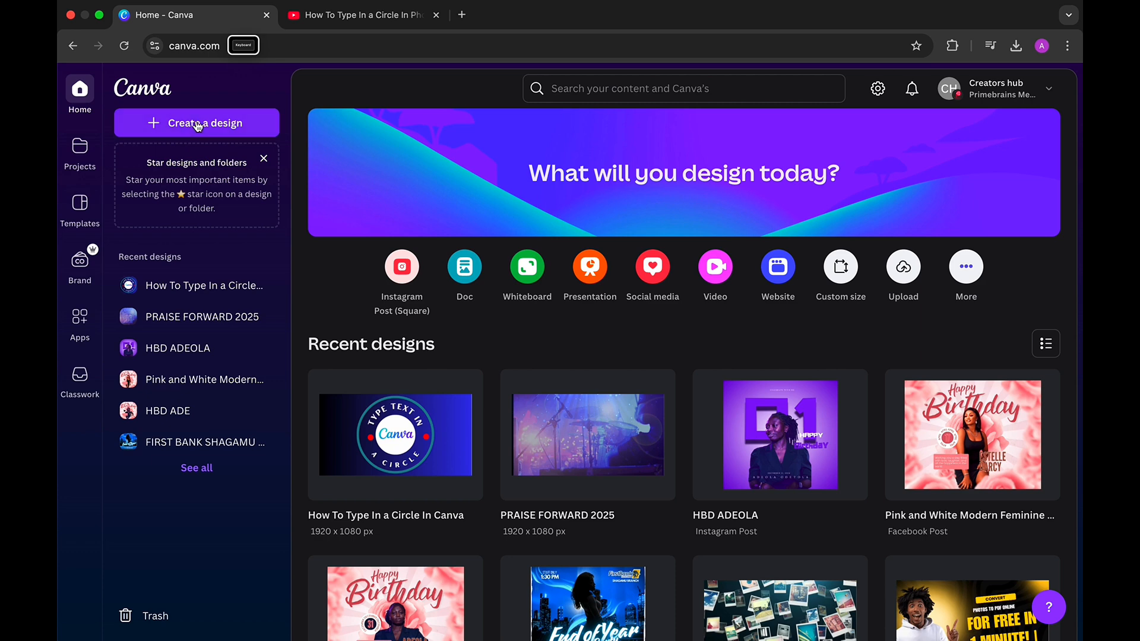
- Create a new blank custom-size design of 1080 × 1080 px
left_click(197, 126)
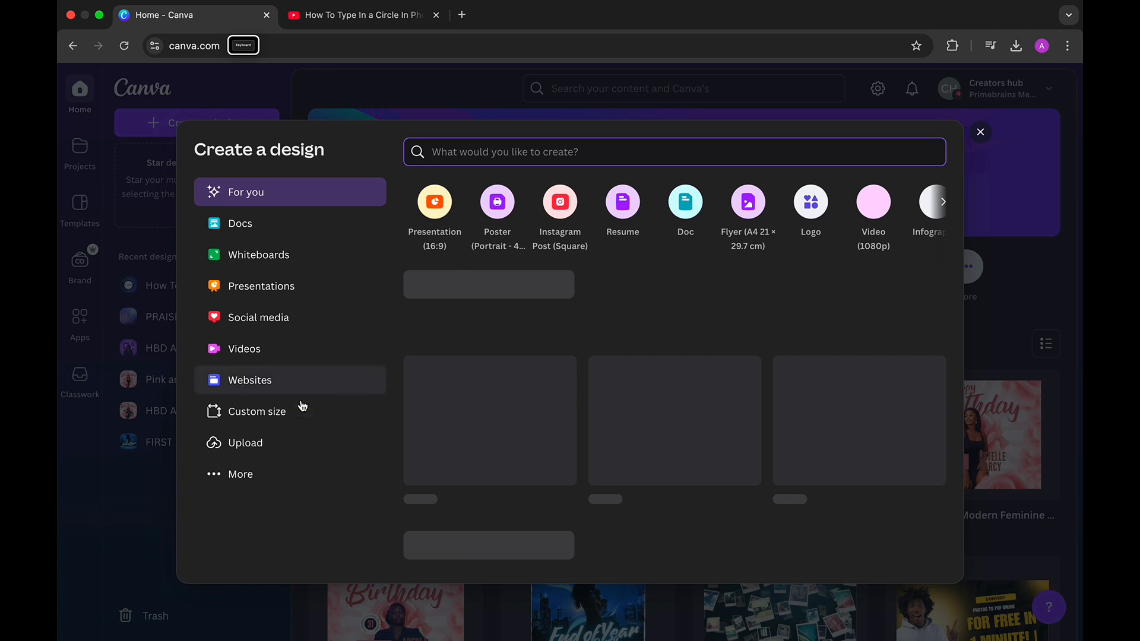
left_click(276, 416)
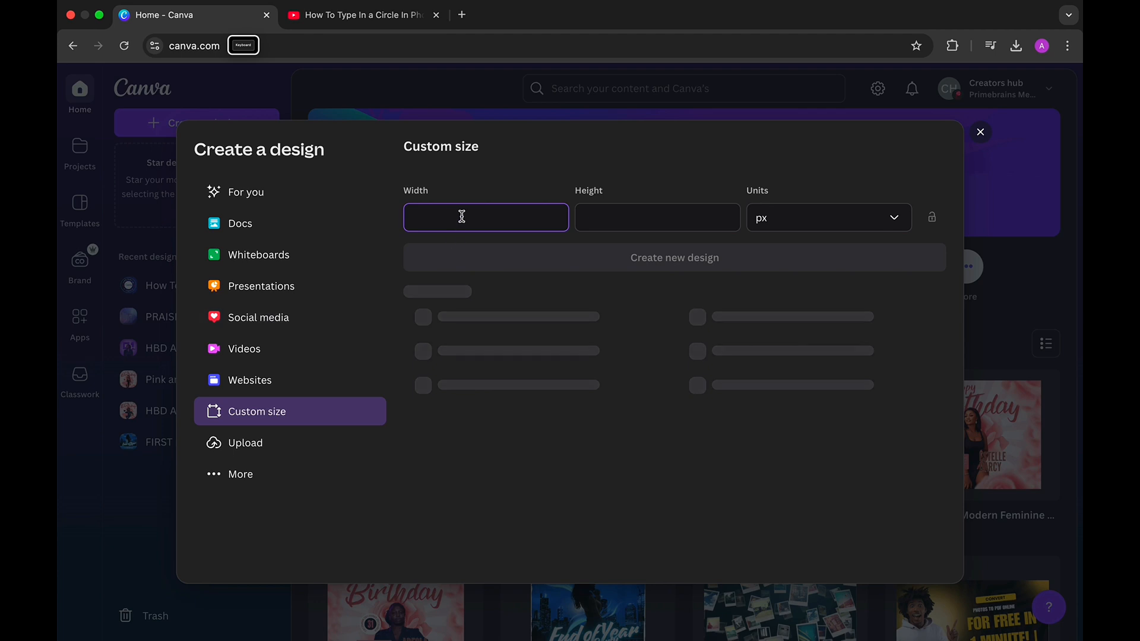
type("1080")
left_click(634, 215)
type("1080")
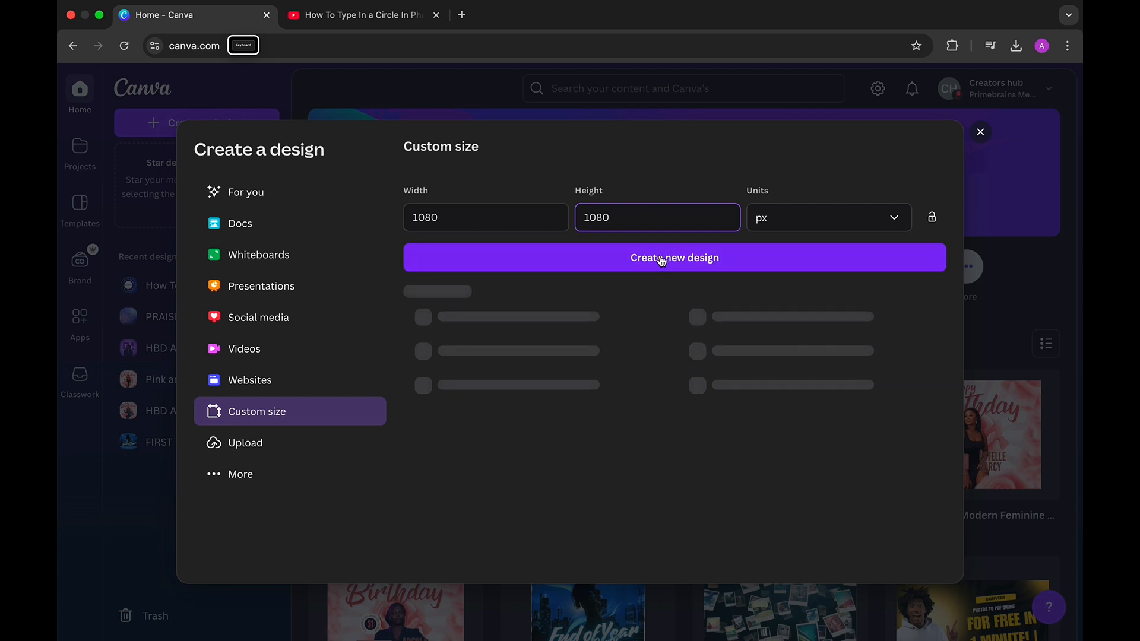
left_click(697, 262)
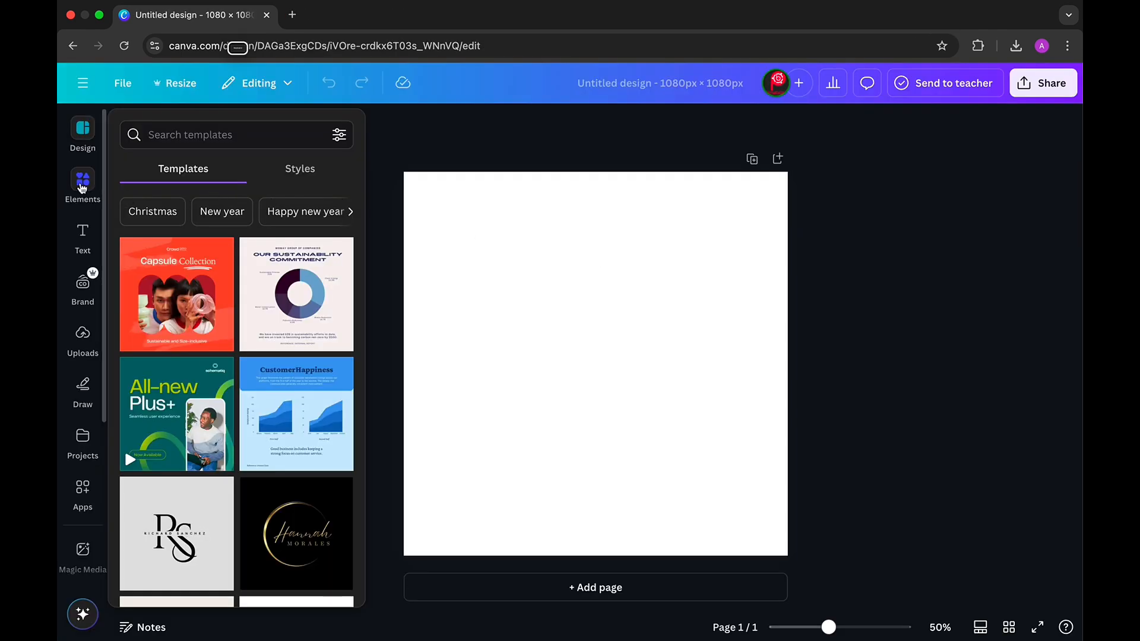
- Search Elements for 'circle' and place the yellow Quick add circle on the page
left_click(83, 188)
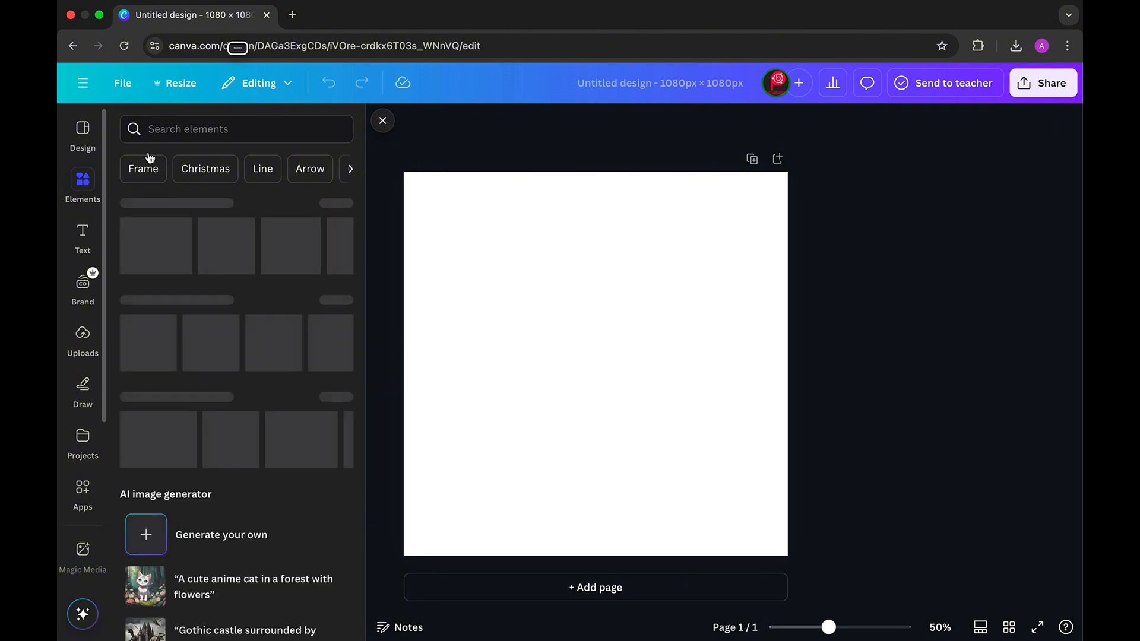
left_click(183, 126)
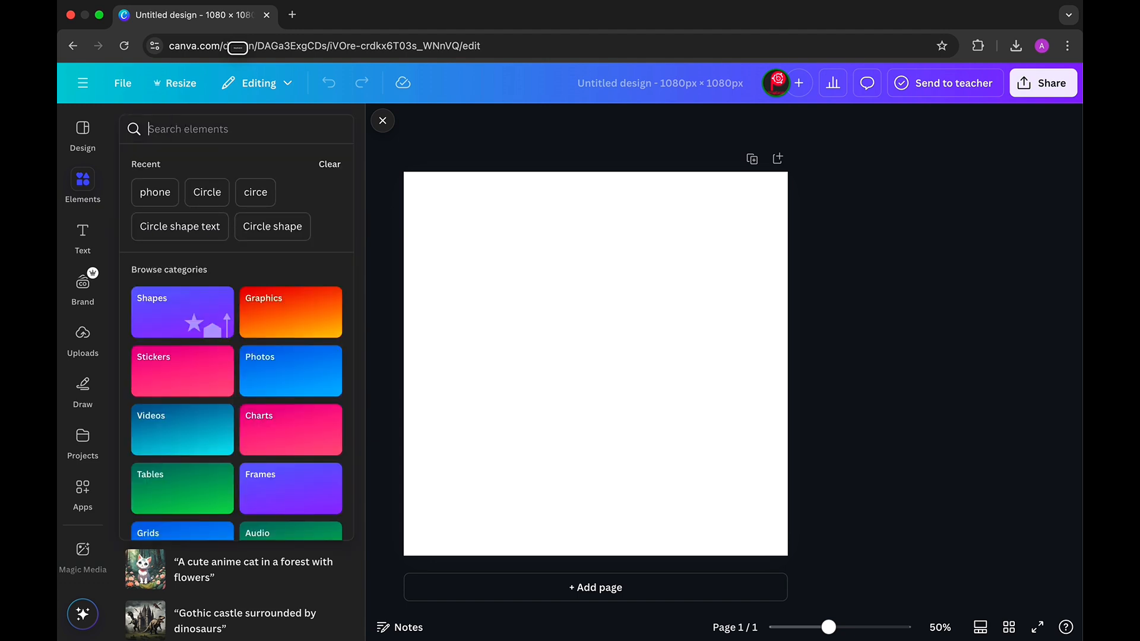
type("Cl")
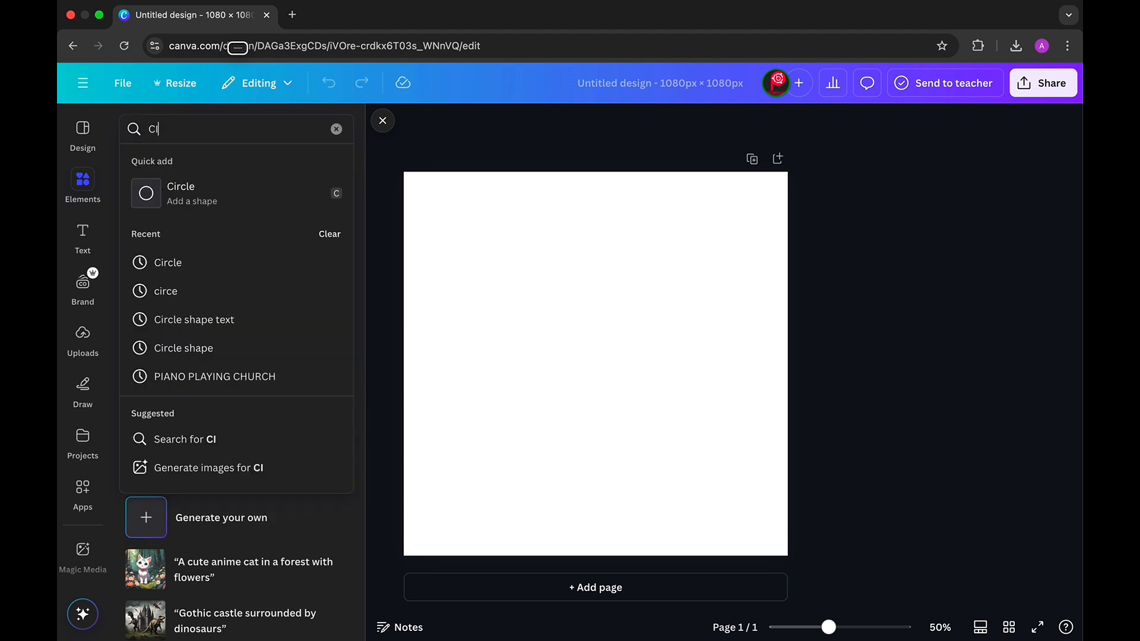
type("RC")
left_click(191, 202)
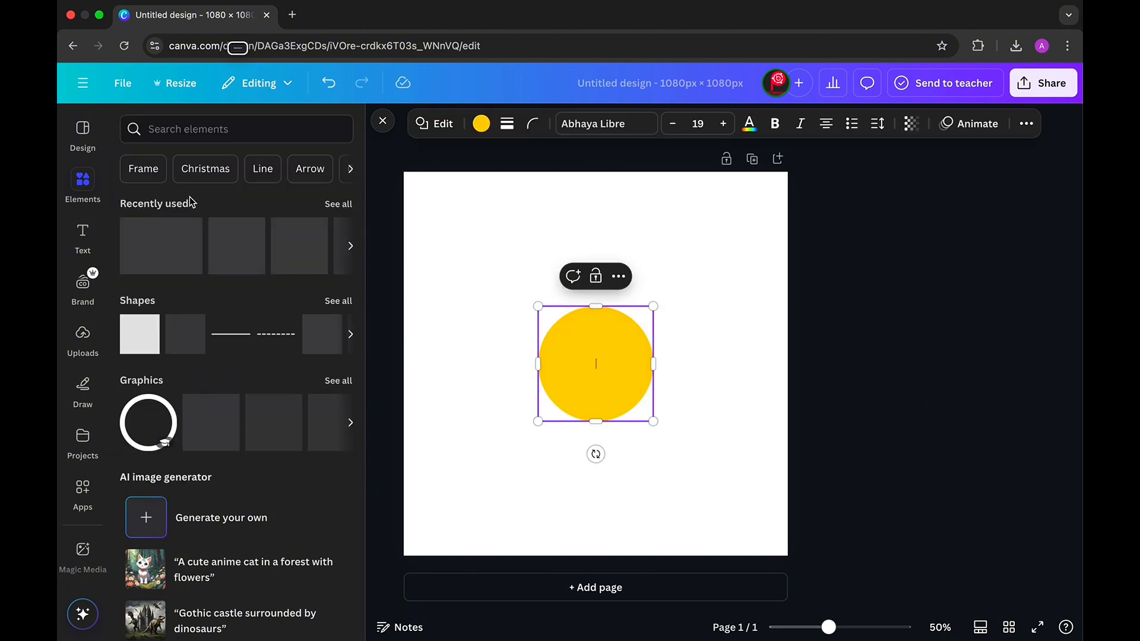
left_click(937, 375)
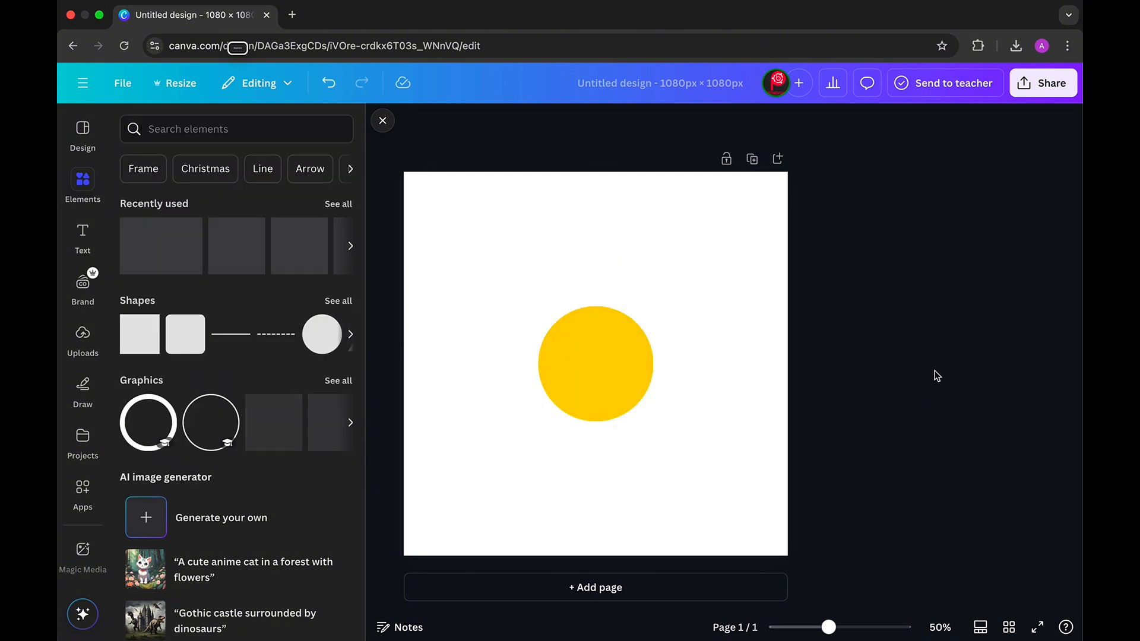
left_click(612, 314)
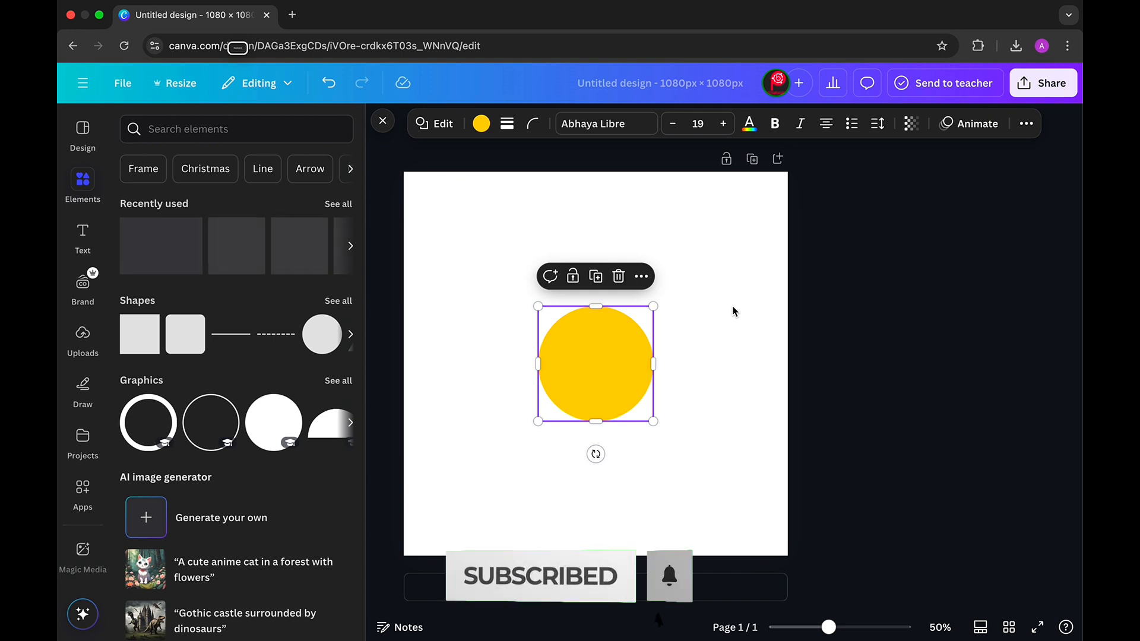
- Add a subheading text box above the circle containing the owner's name in capitals
left_click(80, 237)
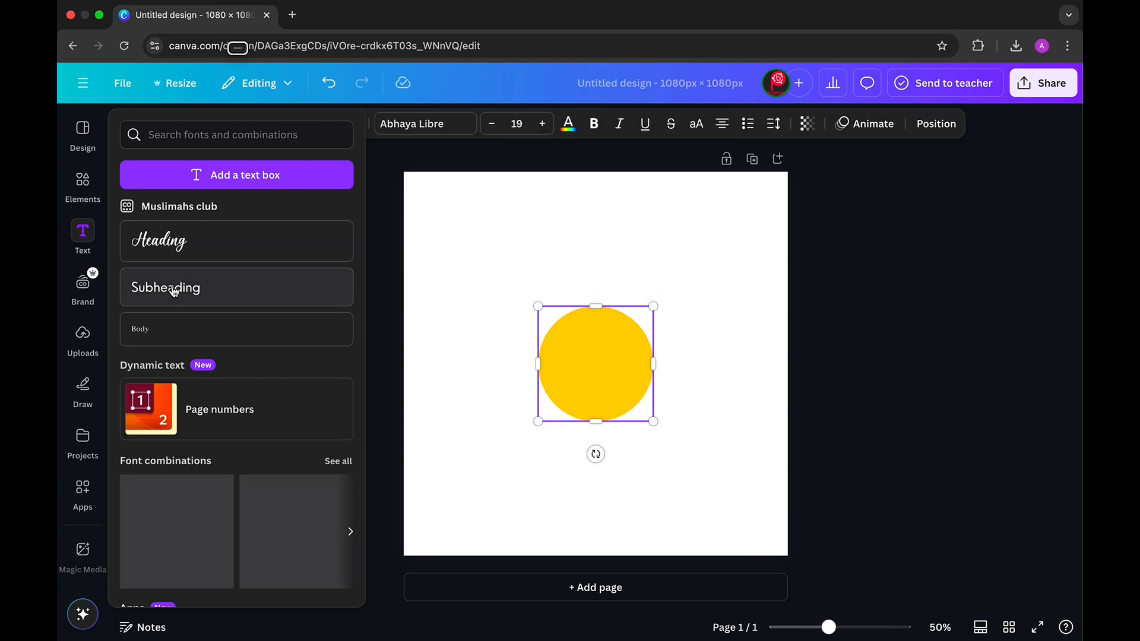
left_click(173, 291)
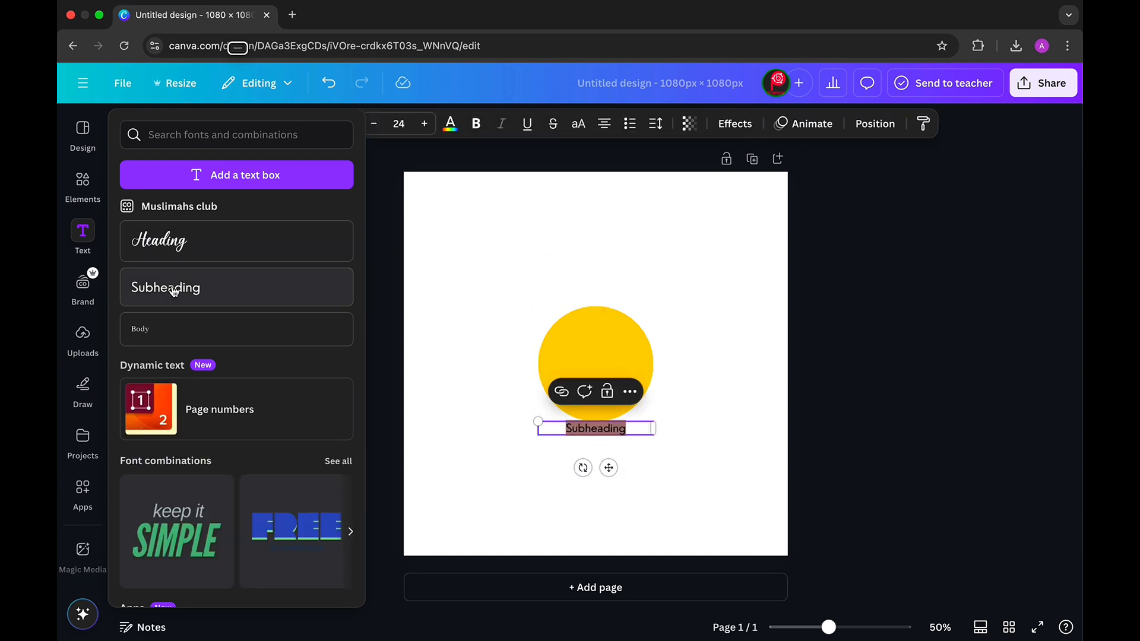
left_click_drag(608, 468, 597, 291)
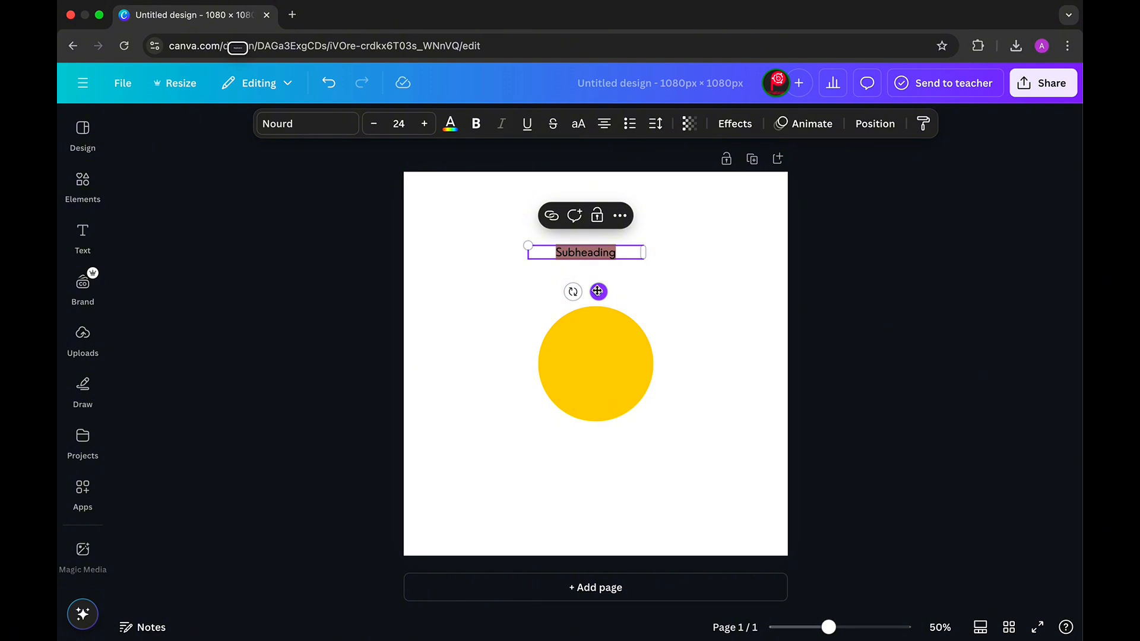
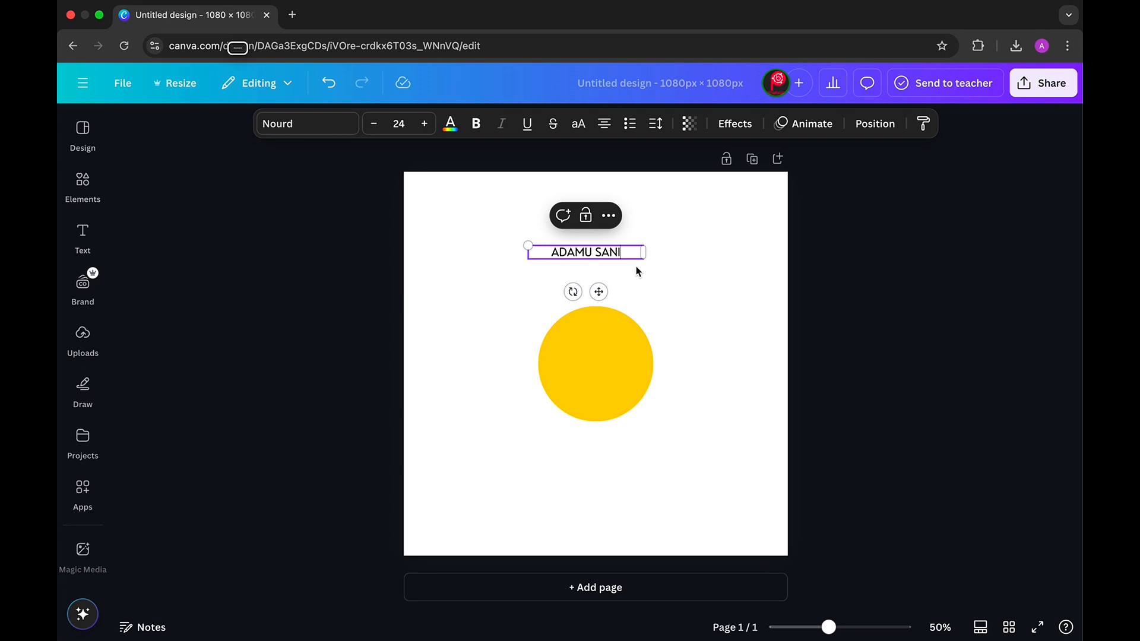
- Apply a Curve effect of 52 to the name and set it on the circle's top
left_click(739, 126)
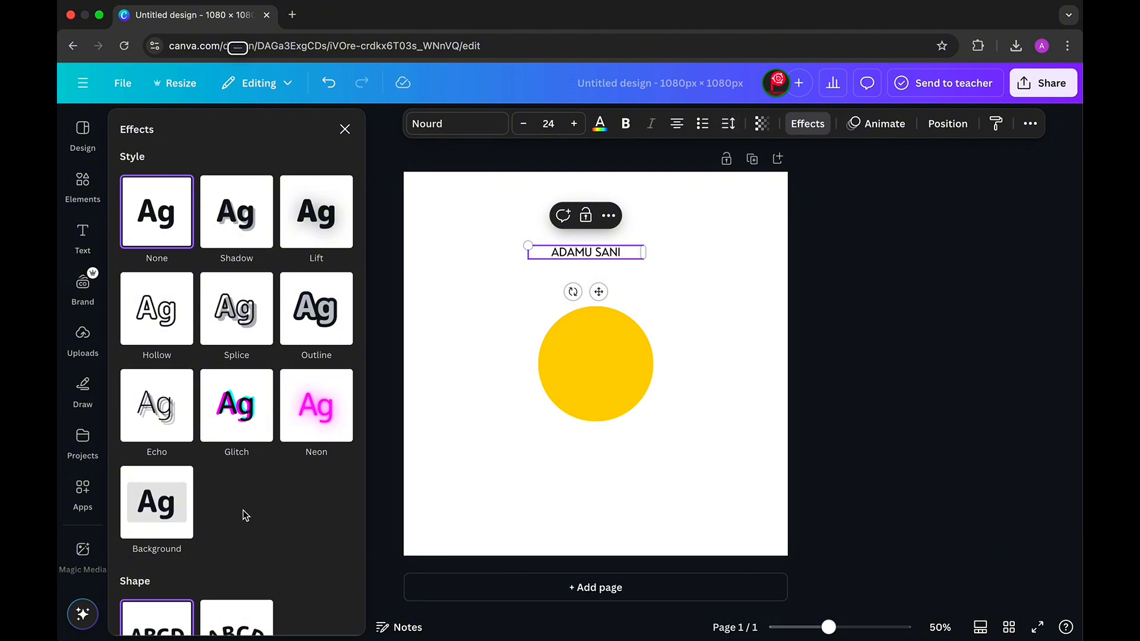
scroll(243, 511, "down", 1)
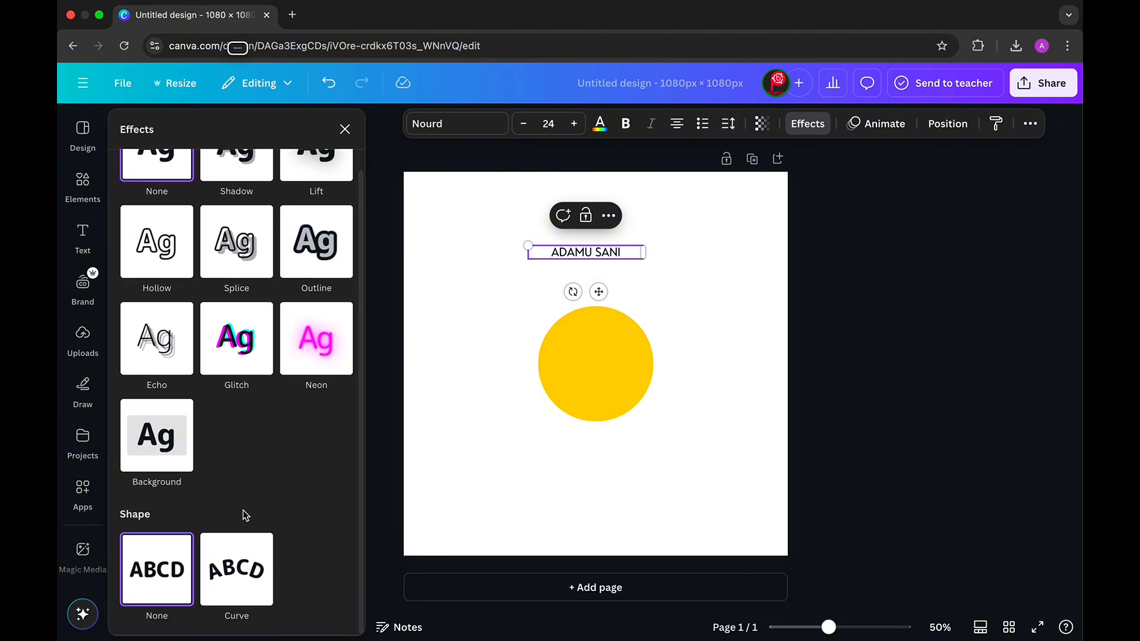
left_click(240, 578)
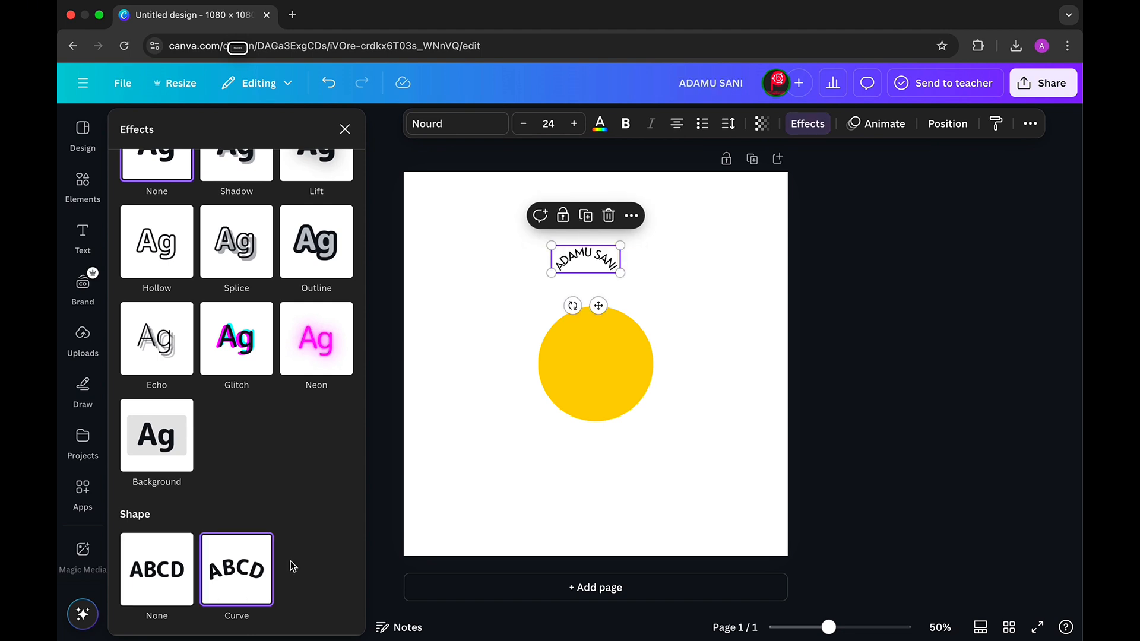
scroll(313, 564, "down", 2)
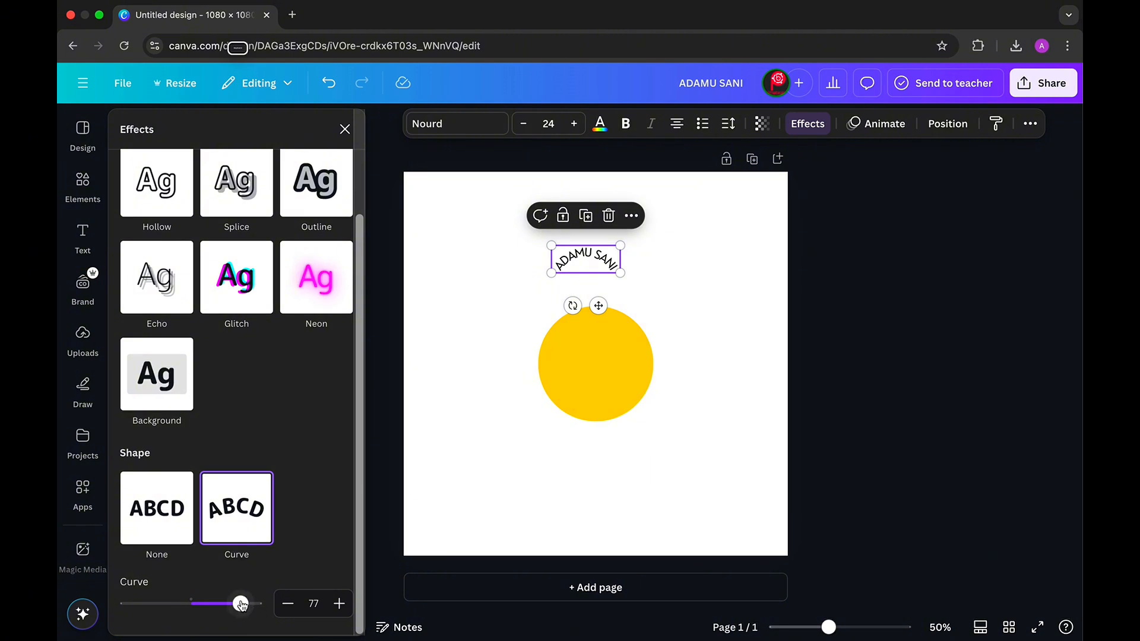
mouse_move(240, 604)
left_mouse_down()
mouse_move(160, 605)
mouse_move(238, 611)
mouse_move(225, 614)
left_mouse_up()
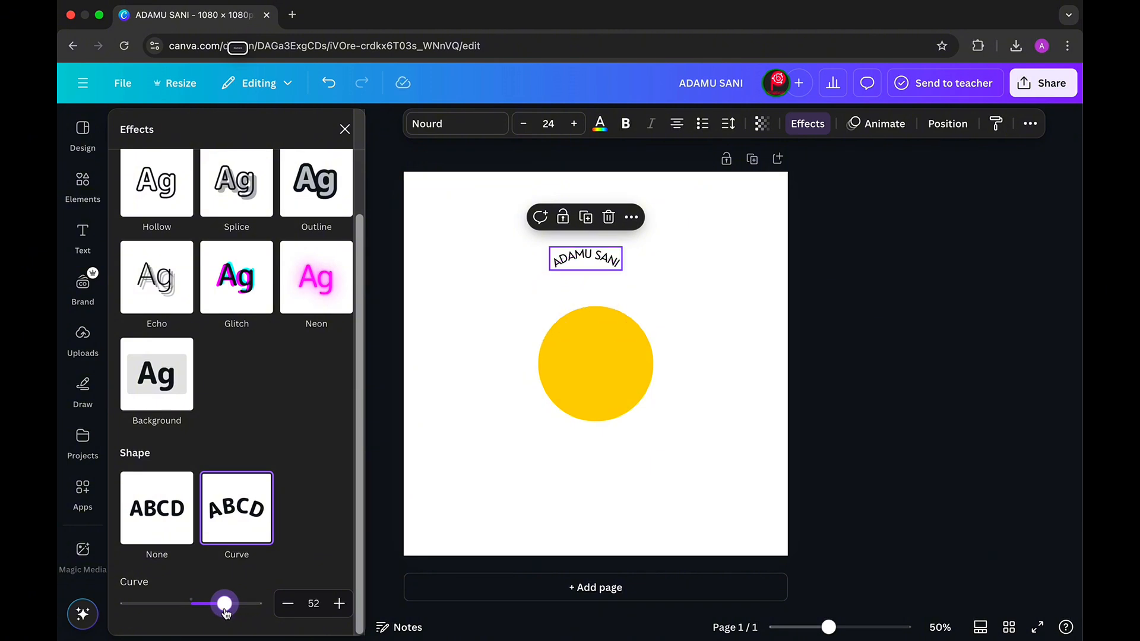
left_click_drag(598, 302, 607, 343)
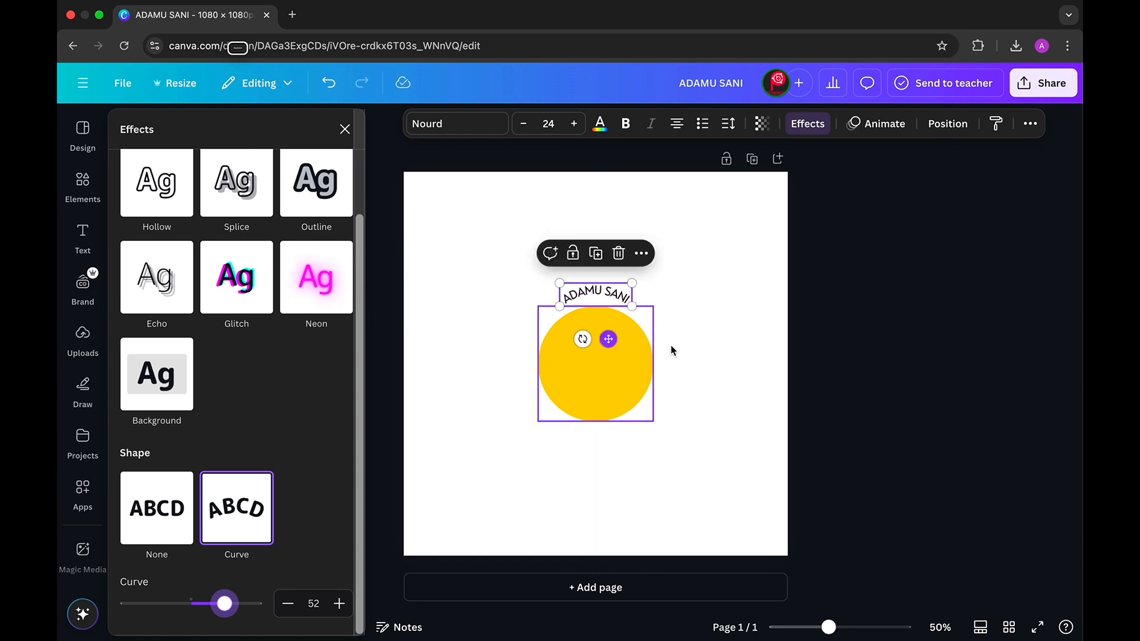
- Raise the curved name's letter spacing to about 290 and centre it
left_click(702, 340)
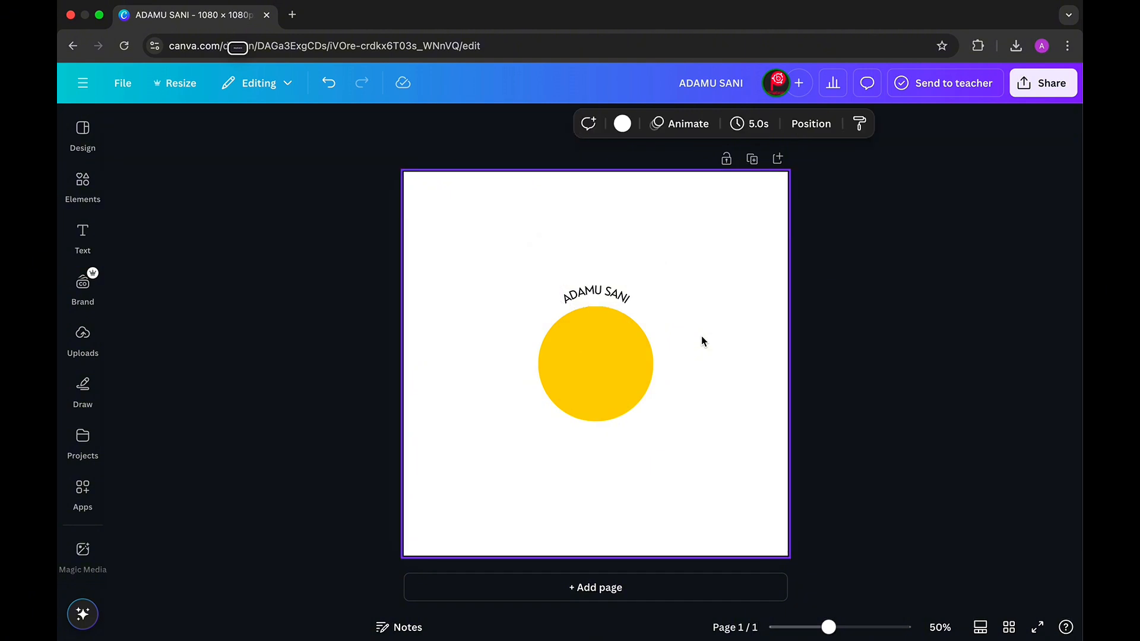
left_click(594, 304)
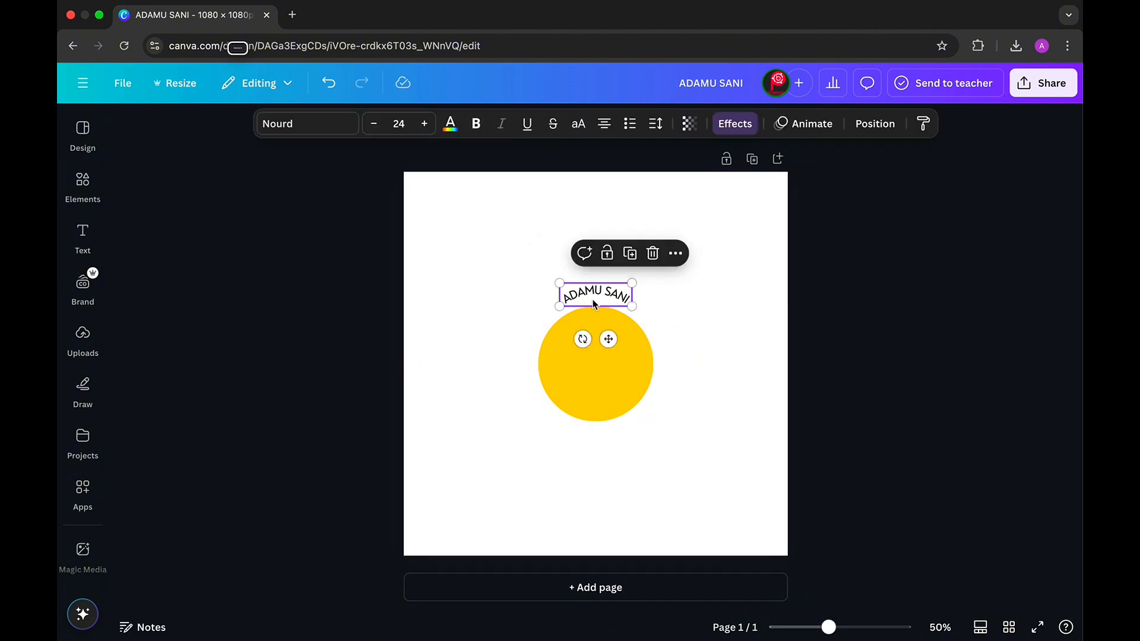
left_click(661, 129)
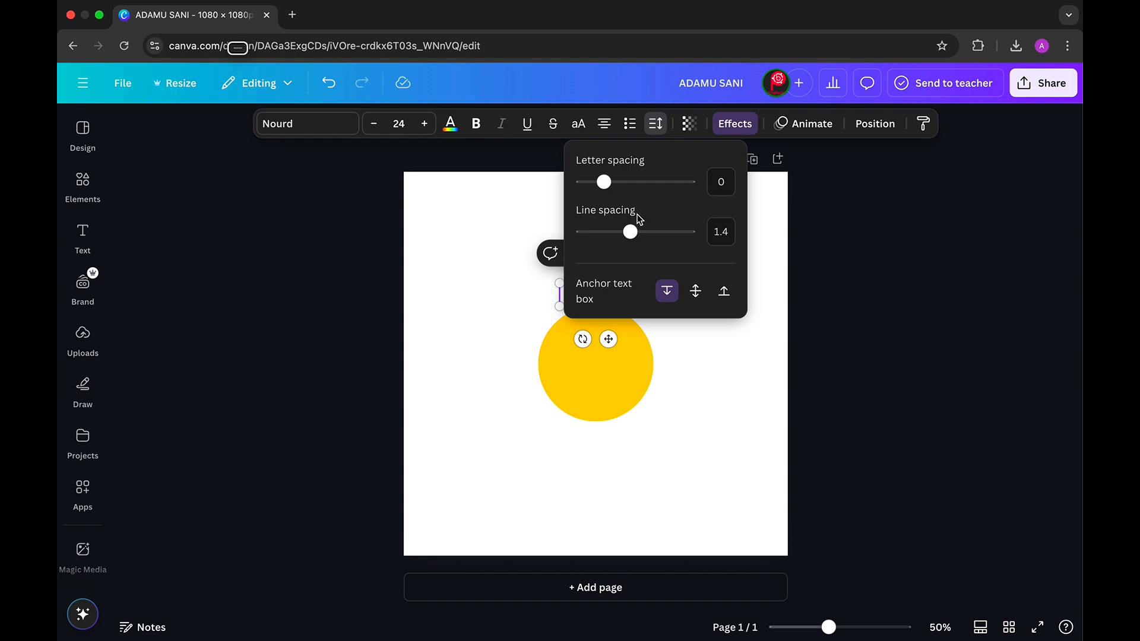
left_click_drag(605, 187, 636, 189)
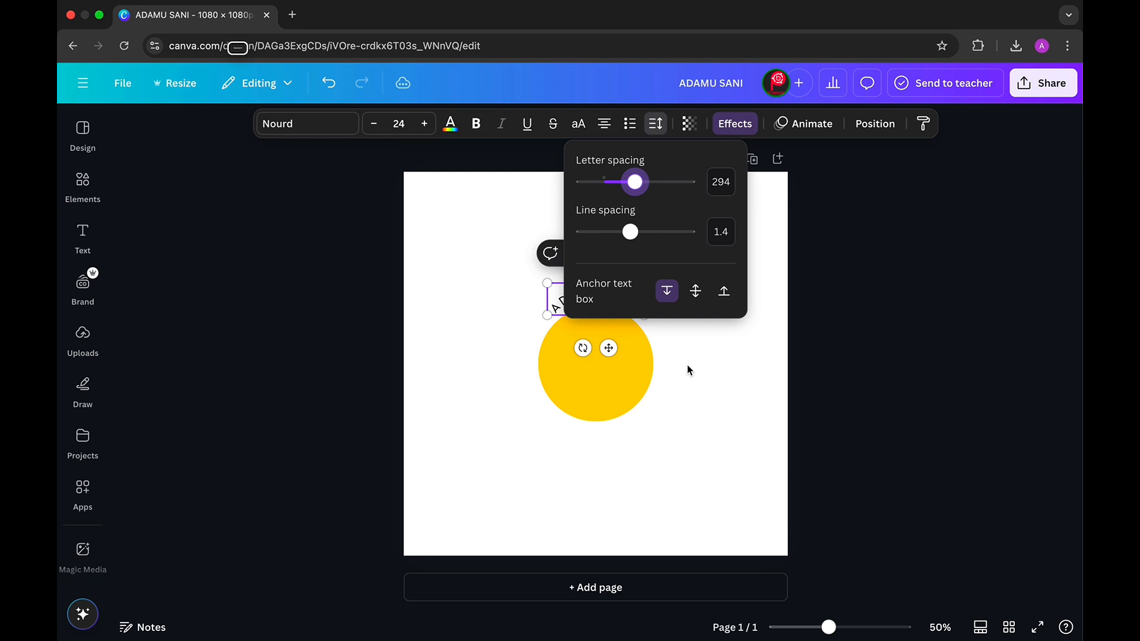
left_click(687, 402)
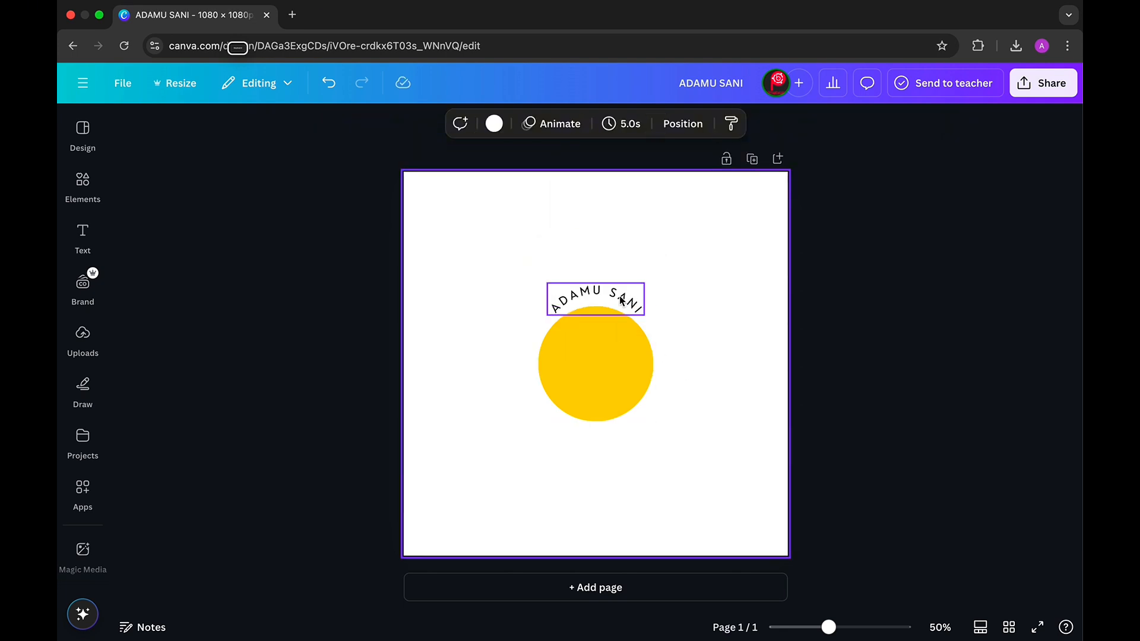
left_click_drag(621, 300, 626, 295)
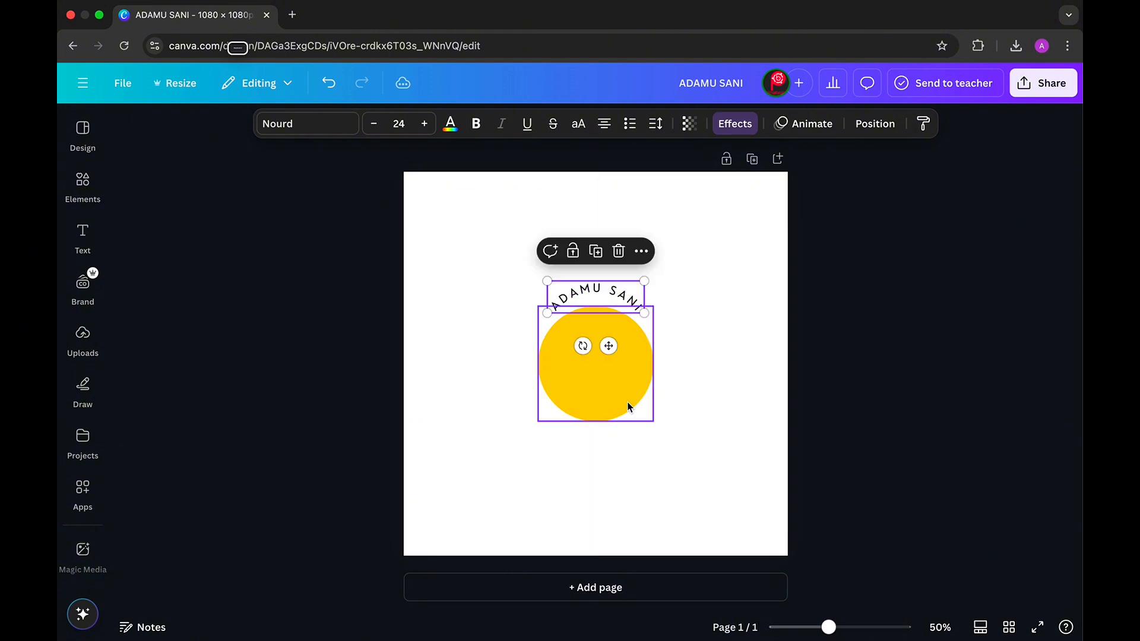
- Shrink the yellow circle so it sits just beneath the arched name
left_click(629, 406)
left_click_drag(644, 390, 605, 352)
left_click(702, 359)
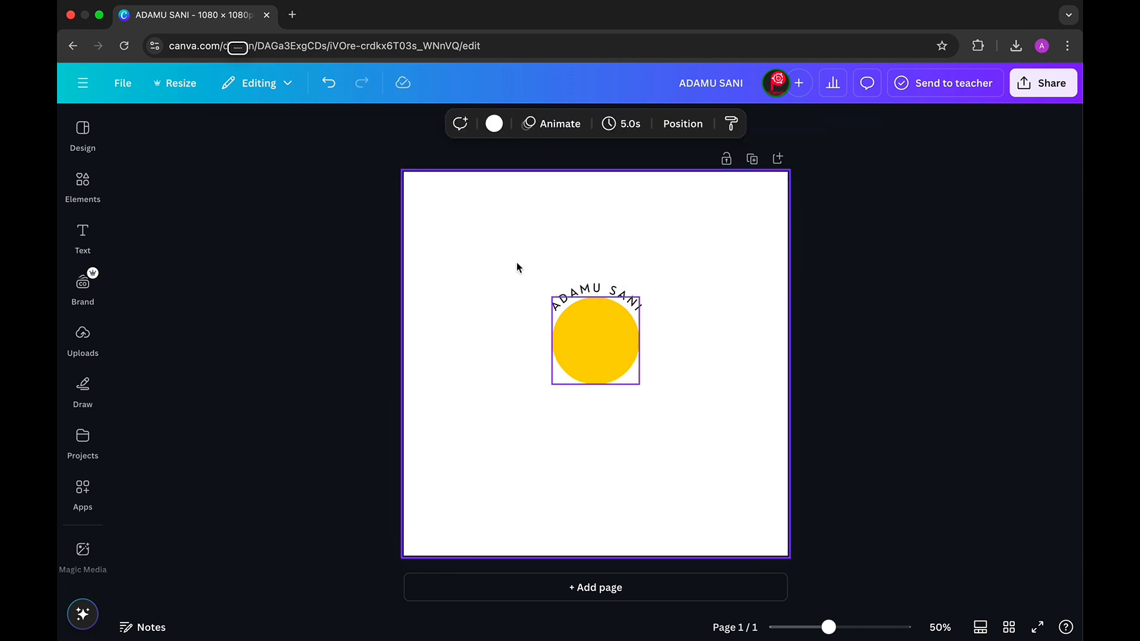
left_click(576, 292)
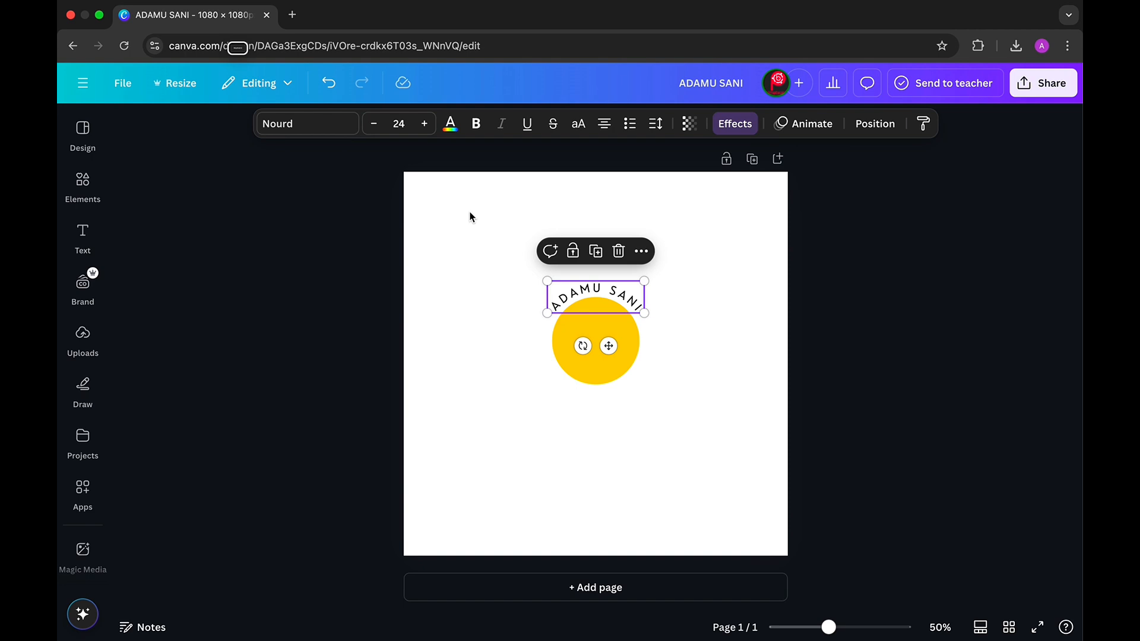
left_click(470, 217)
left_click(82, 233)
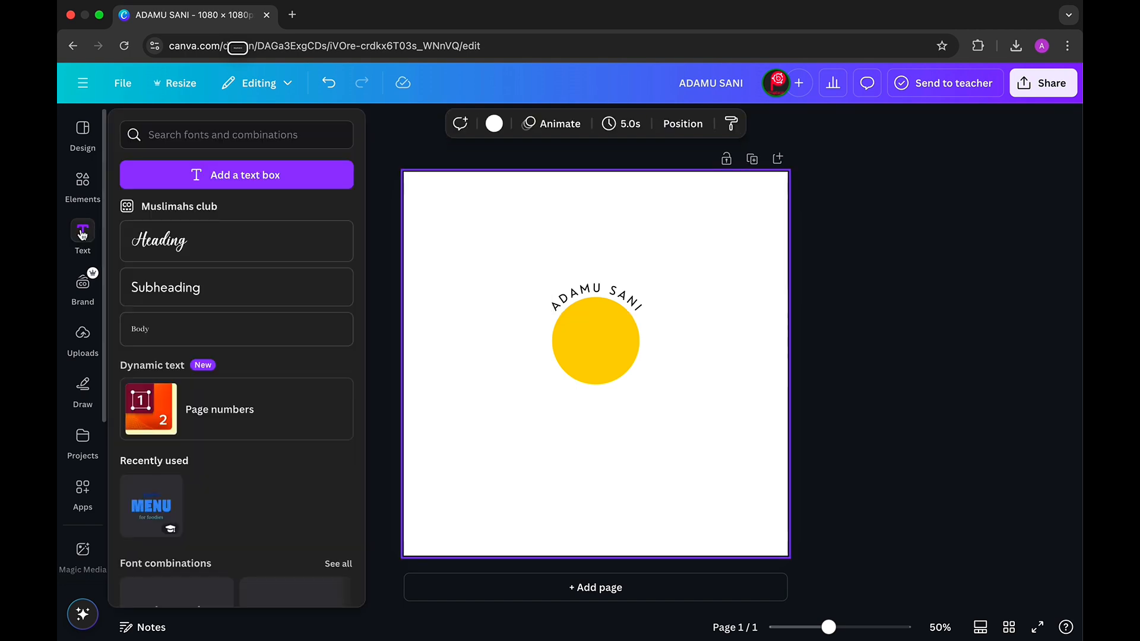
- Add an 'ENTERPRISE' subheading centred just below the yellow circle
left_click(176, 287)
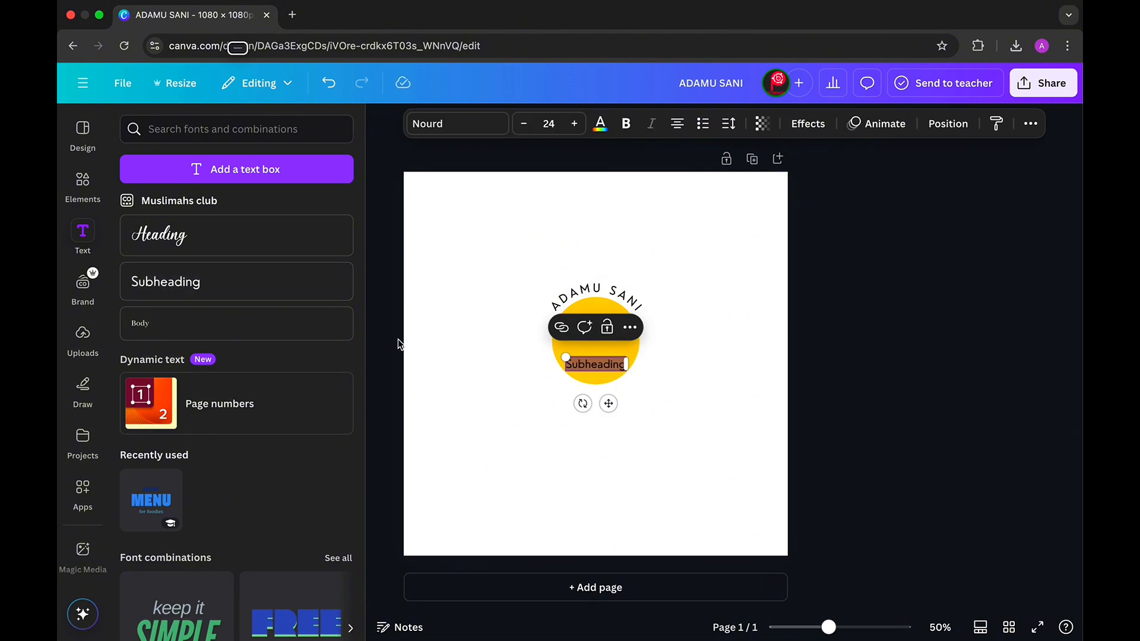
type("NIC")
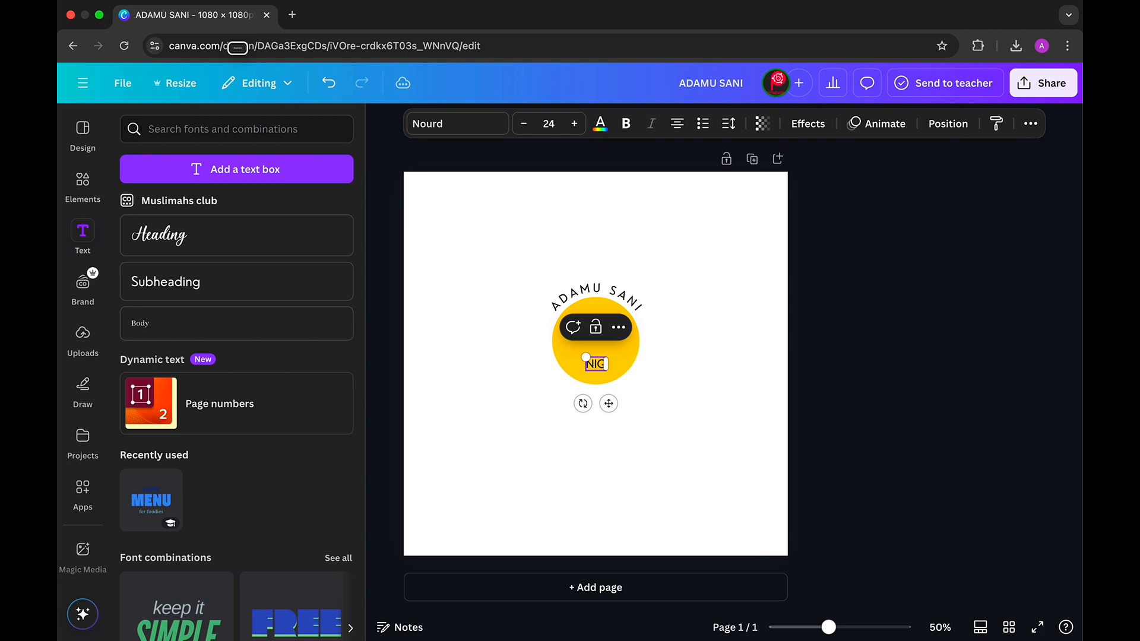
key("BackSpace")
type("ENTERPRISE")
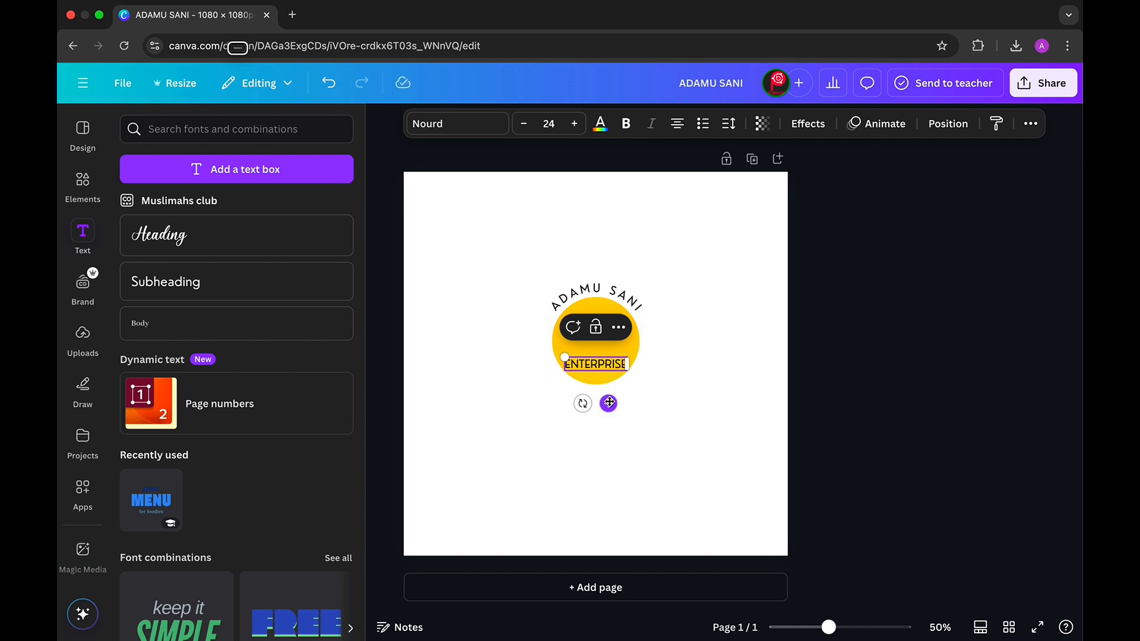
left_click_drag(609, 404, 610, 431)
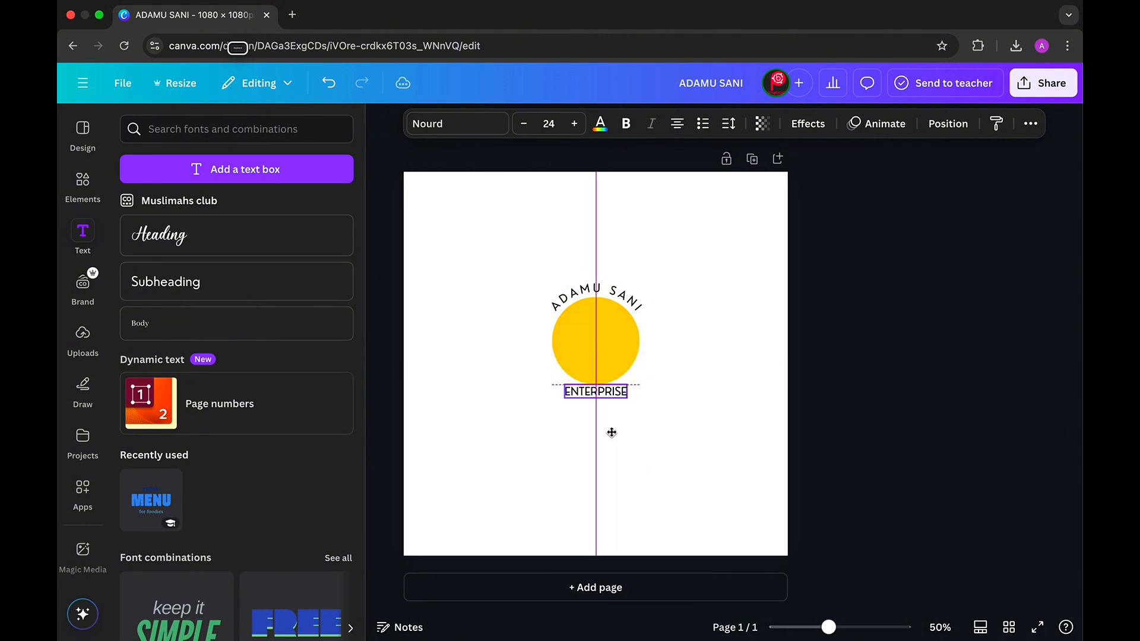
left_click_drag(614, 434, 611, 436)
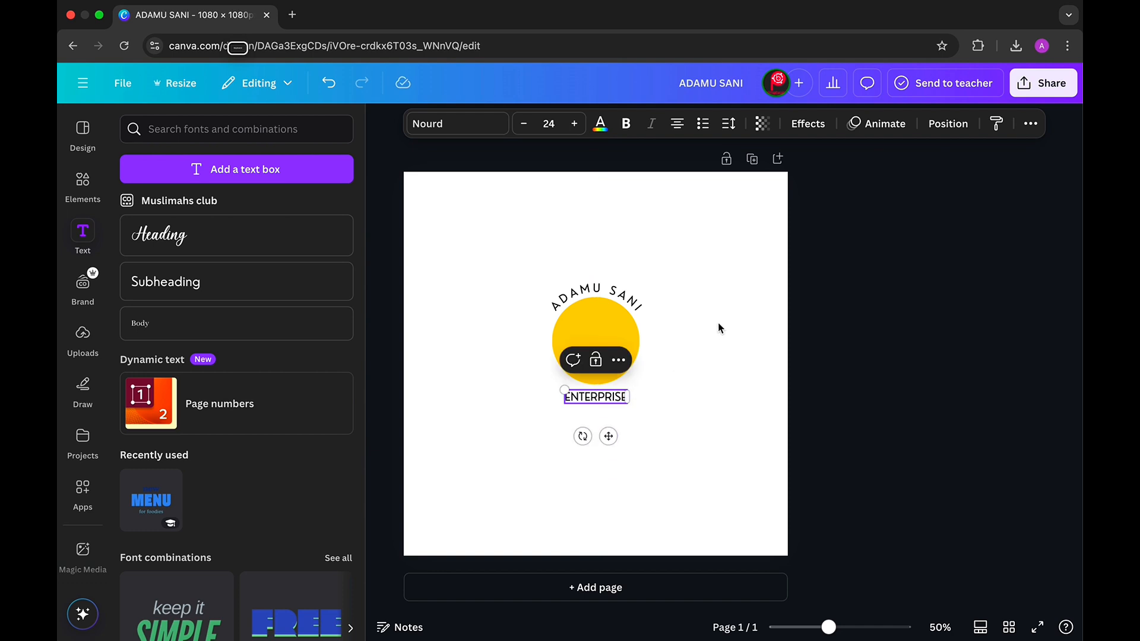
- Curve ENTERPRISE with a Curve value of -47 so it bends under the circle
left_click(808, 125)
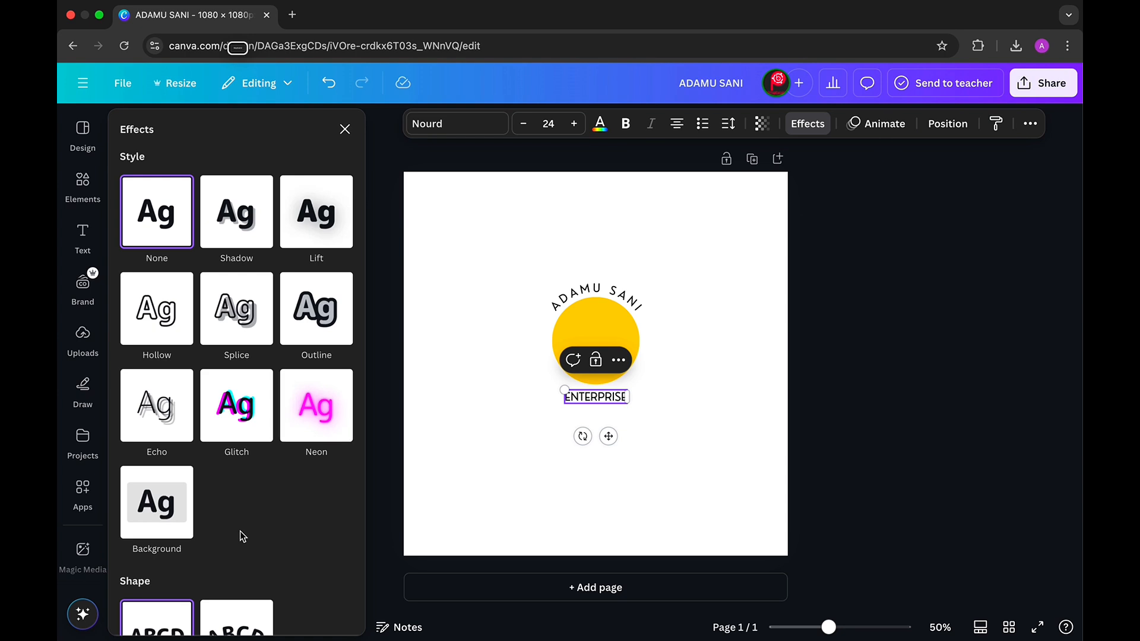
scroll(240, 531, "down", 2)
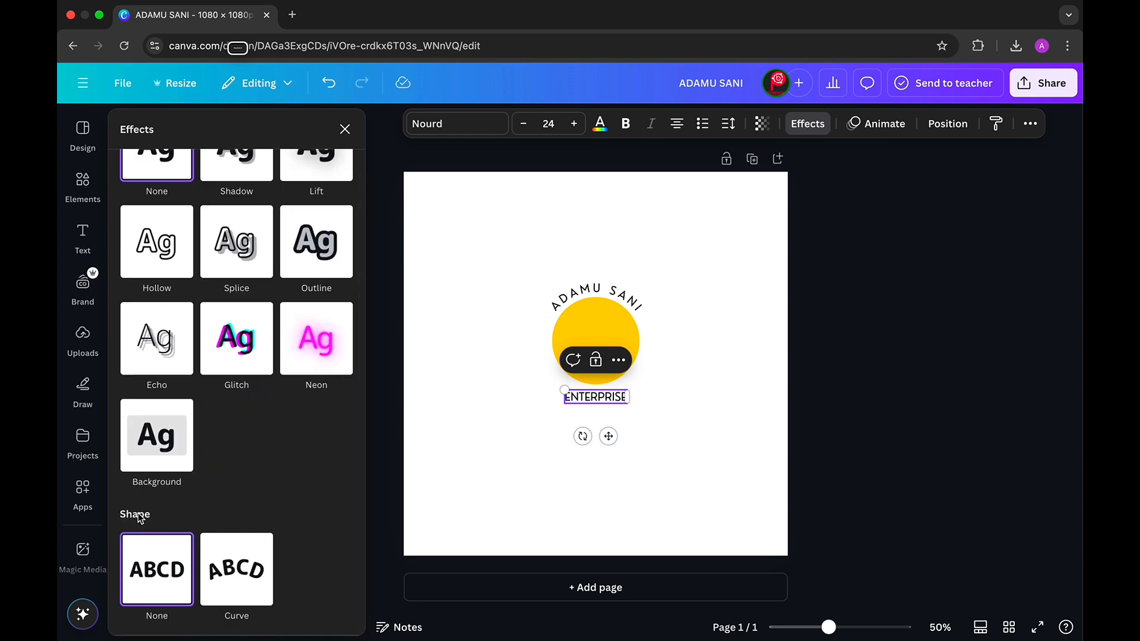
left_click(236, 571)
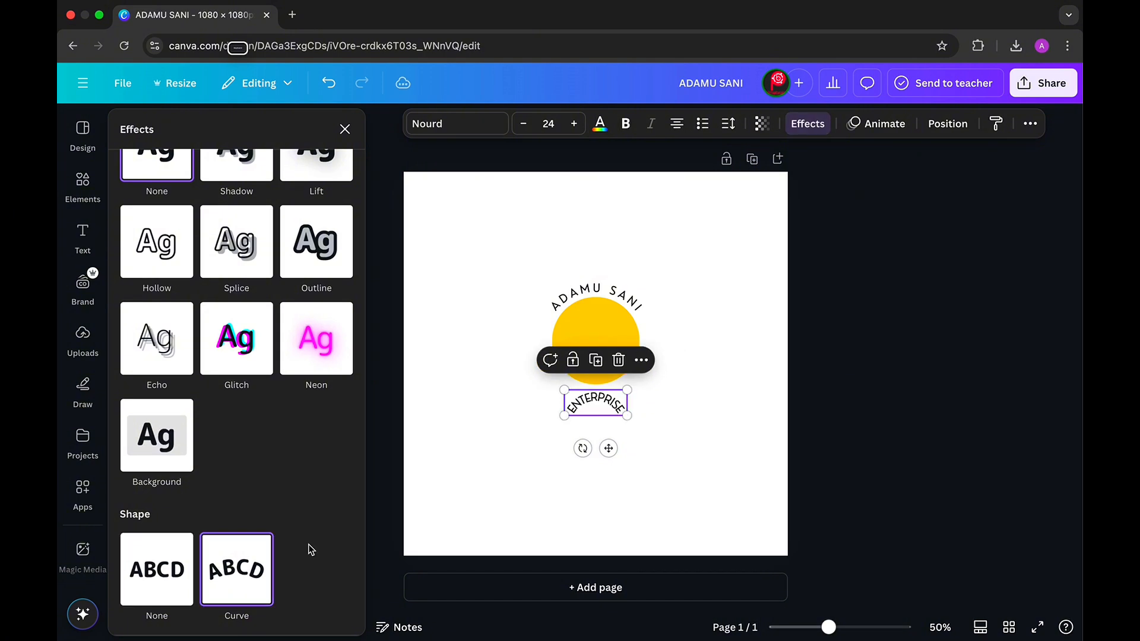
scroll(330, 540, "down", 2)
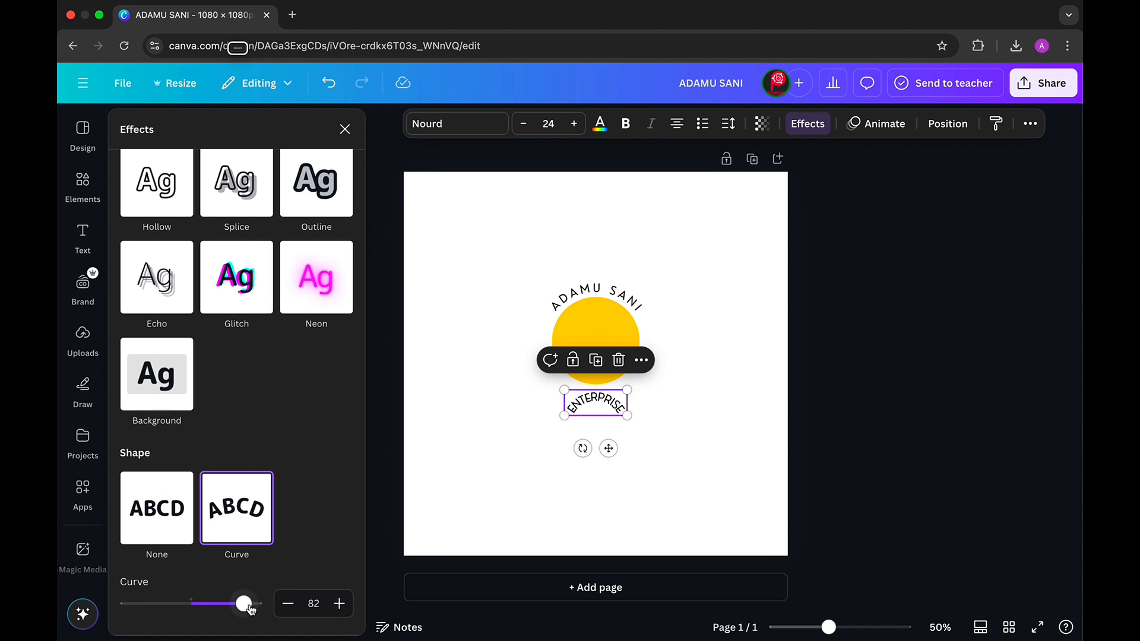
left_click_drag(250, 610, 161, 612)
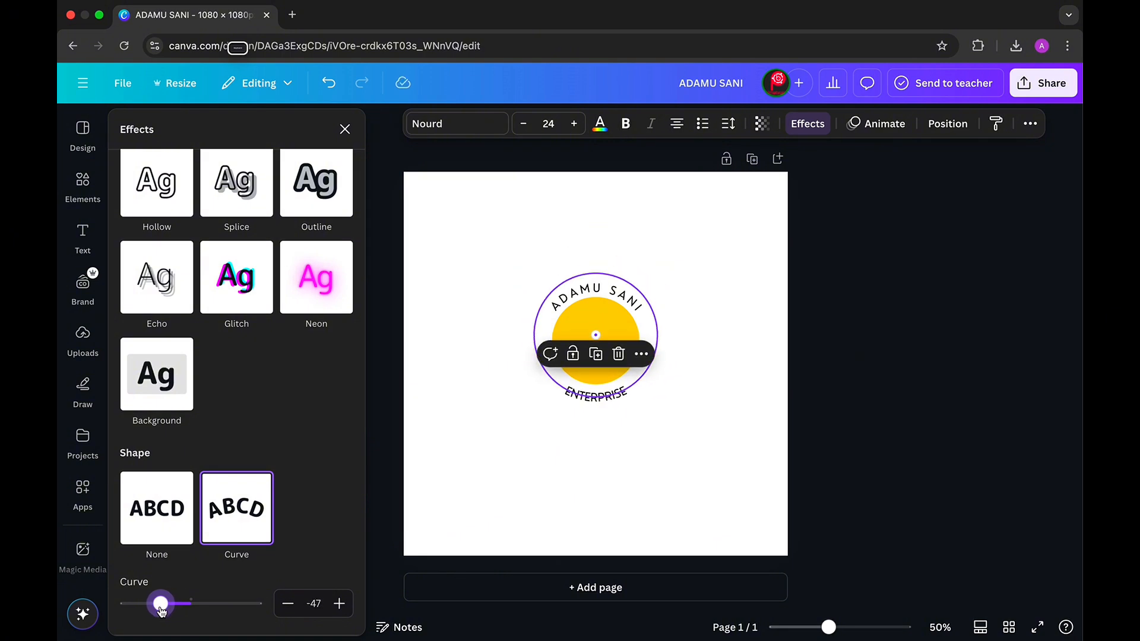
left_click_drag(161, 611, 161, 612)
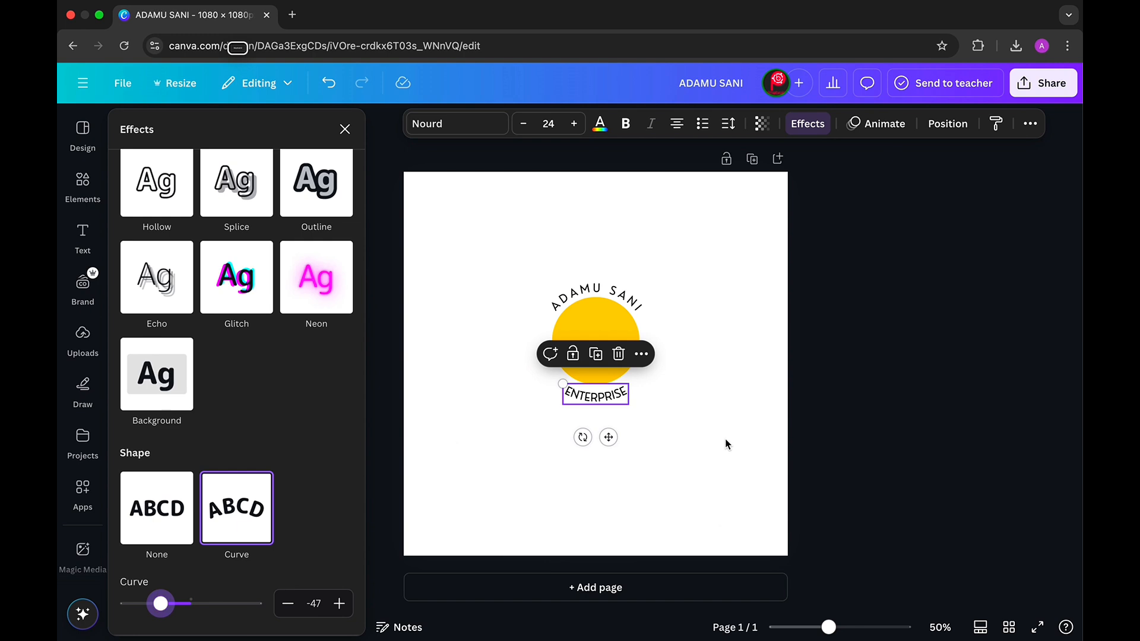
left_click(660, 407)
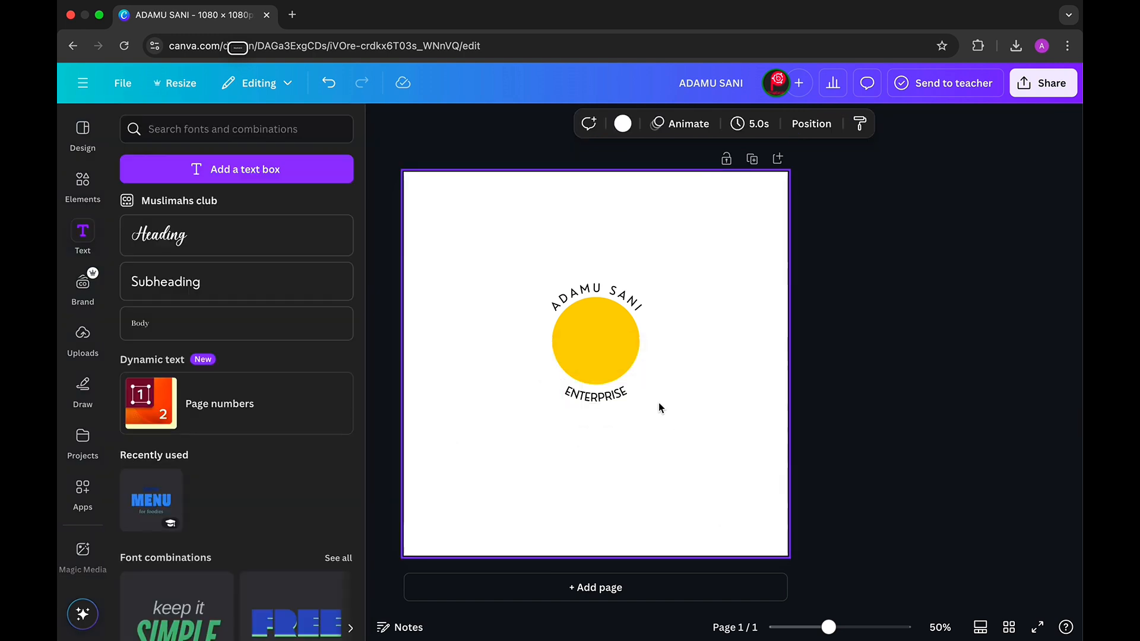
- Increase ENTERPRISE's letter spacing to about 364
left_click(586, 401)
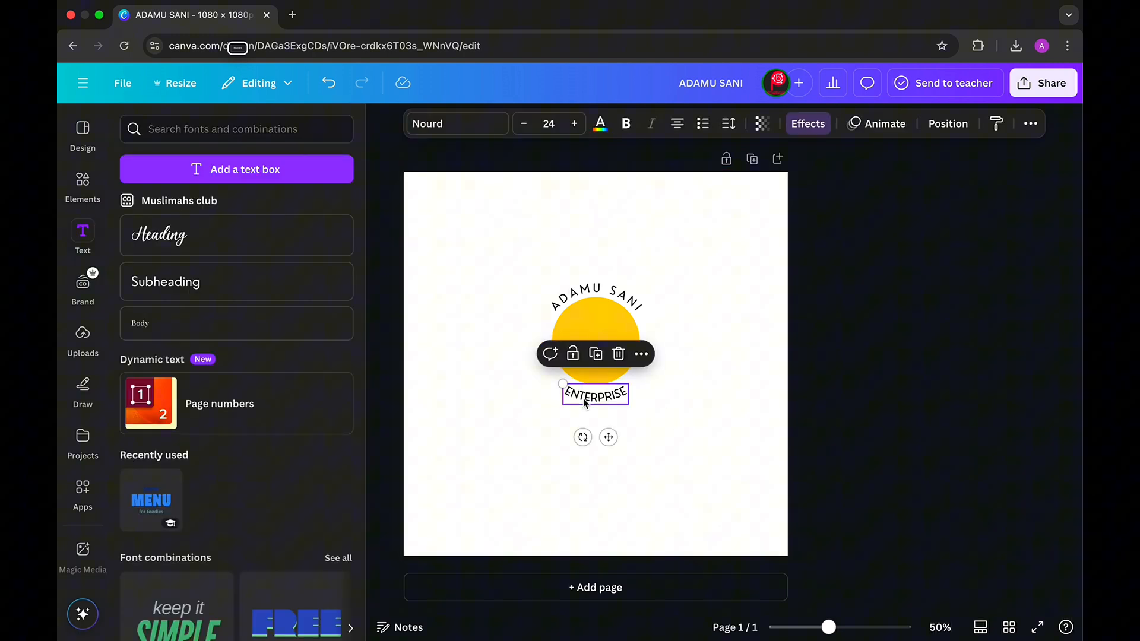
left_click(730, 127)
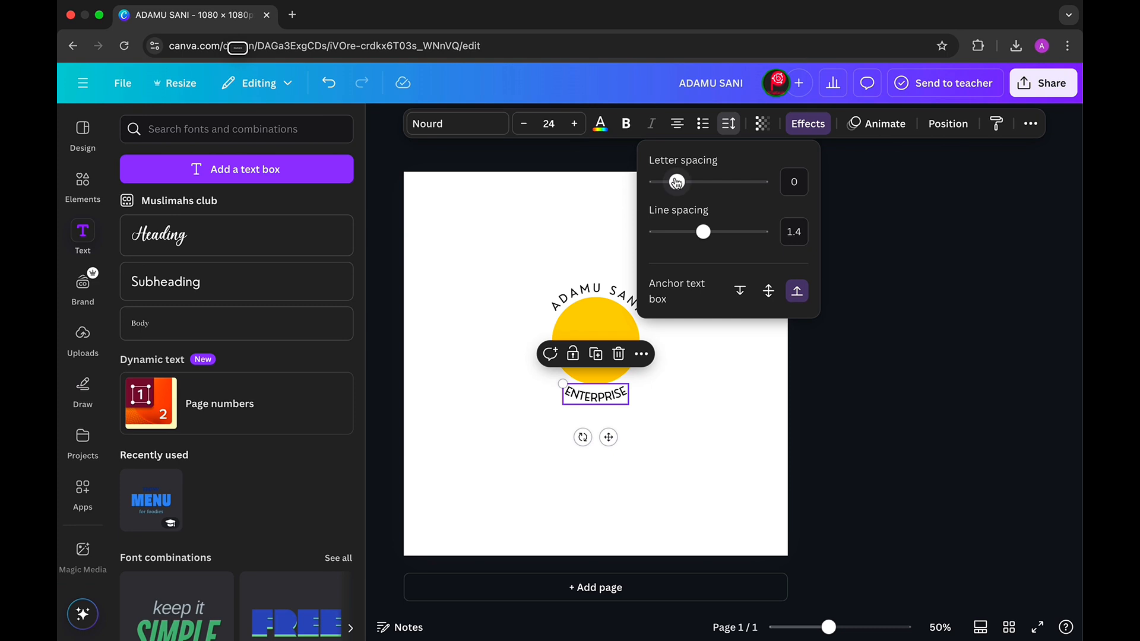
left_click_drag(680, 182, 722, 185)
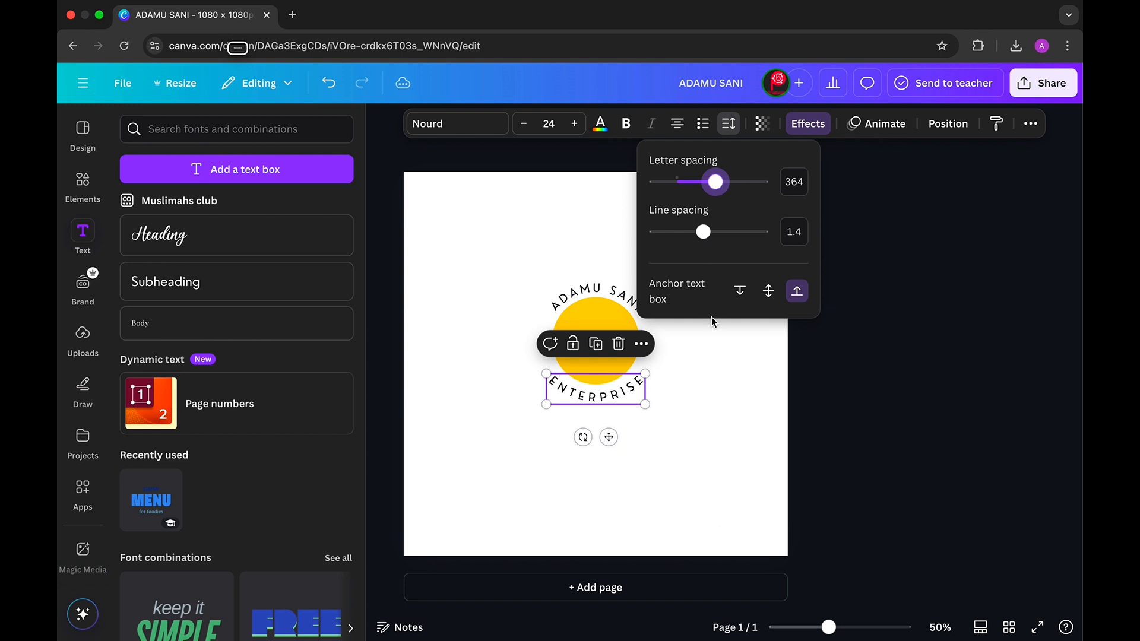
left_click(696, 417)
left_click(696, 417)
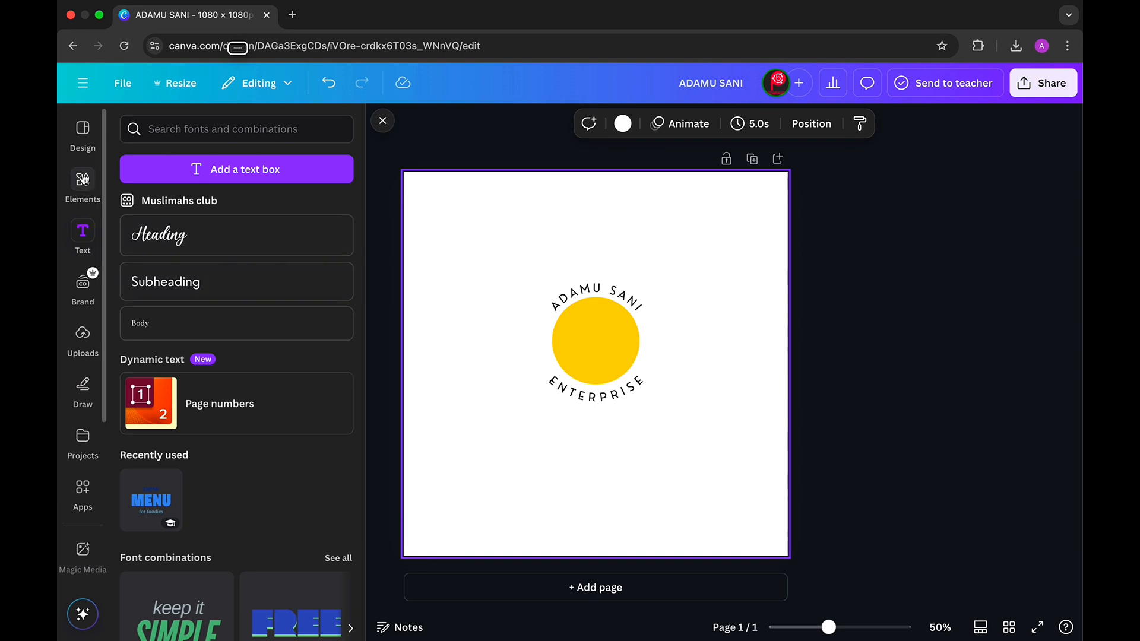
- Add a black circle outline graphic and centre it as a ring around the whole logo
left_click(82, 178)
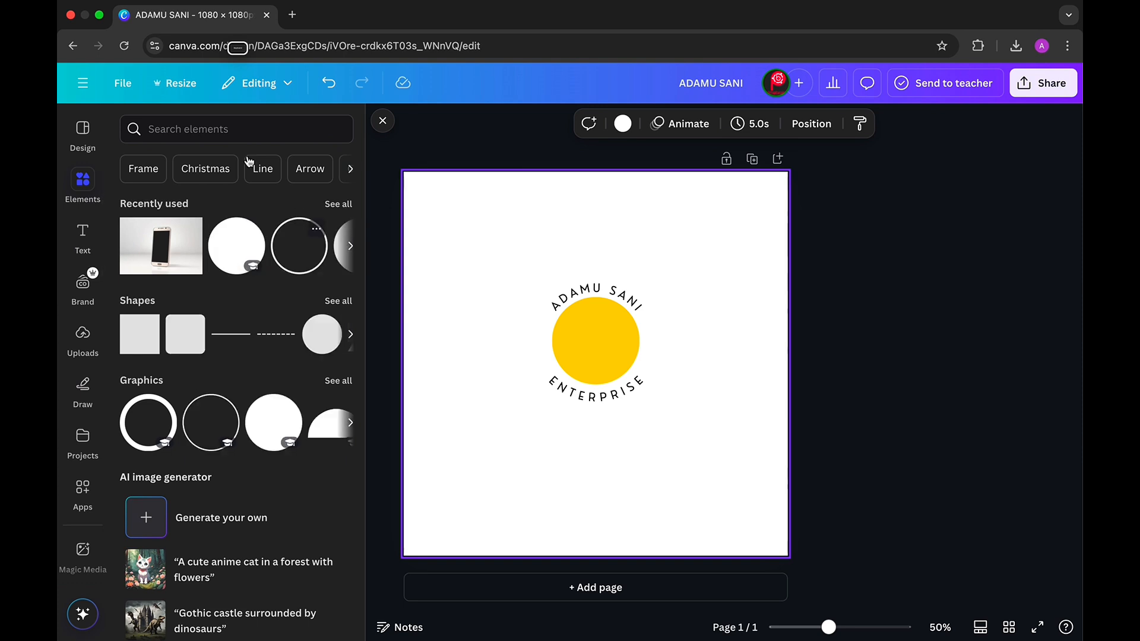
left_click(210, 132)
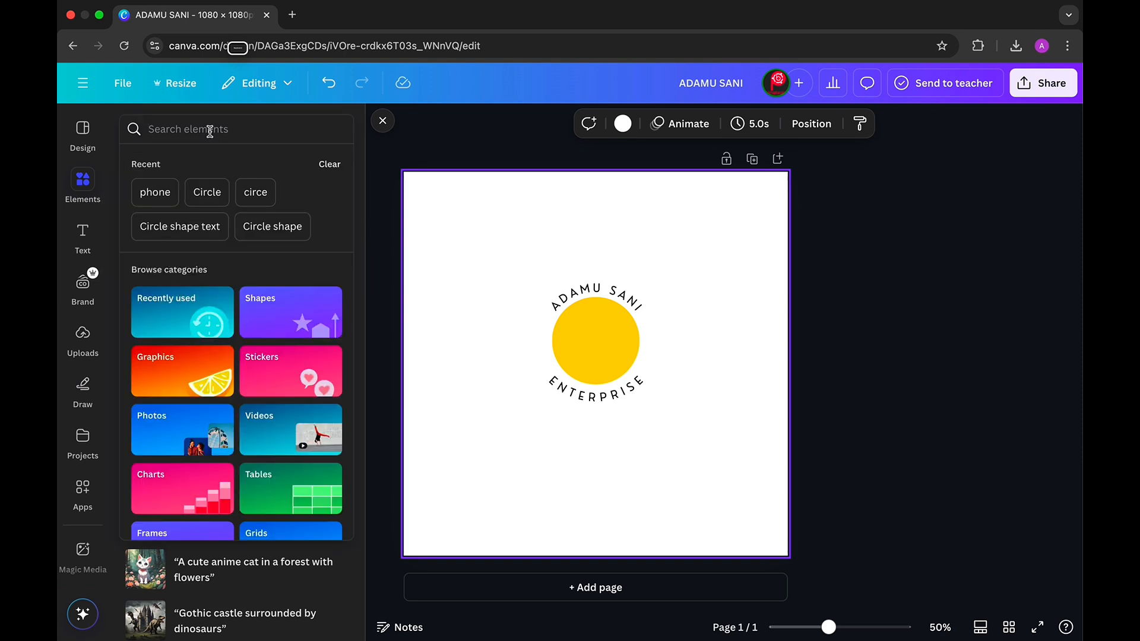
left_click(207, 192)
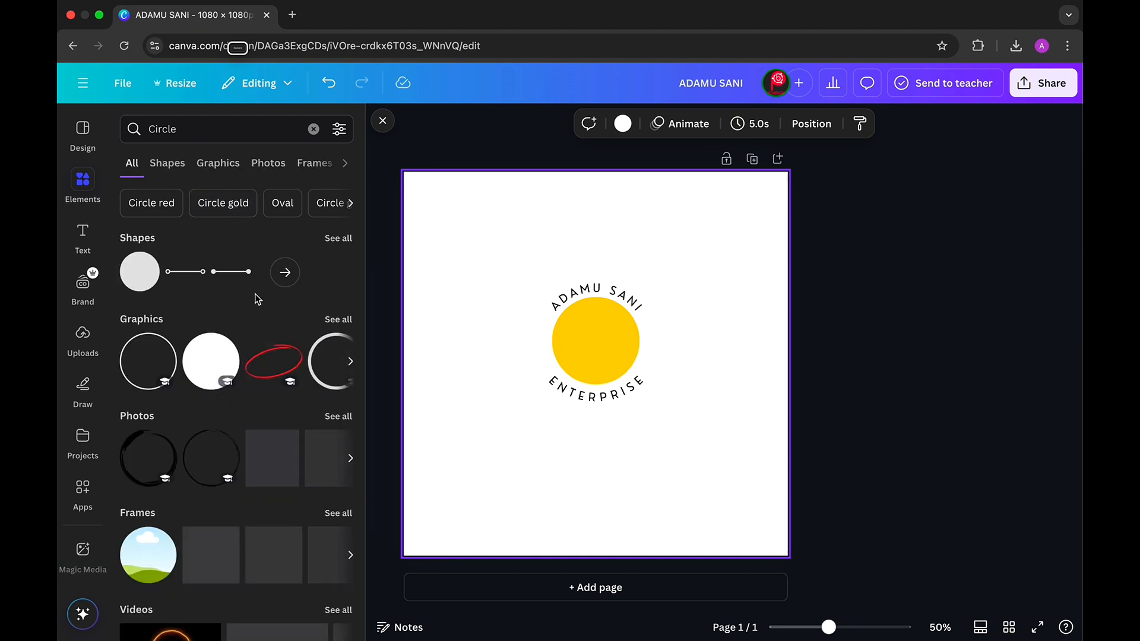
left_click(137, 340)
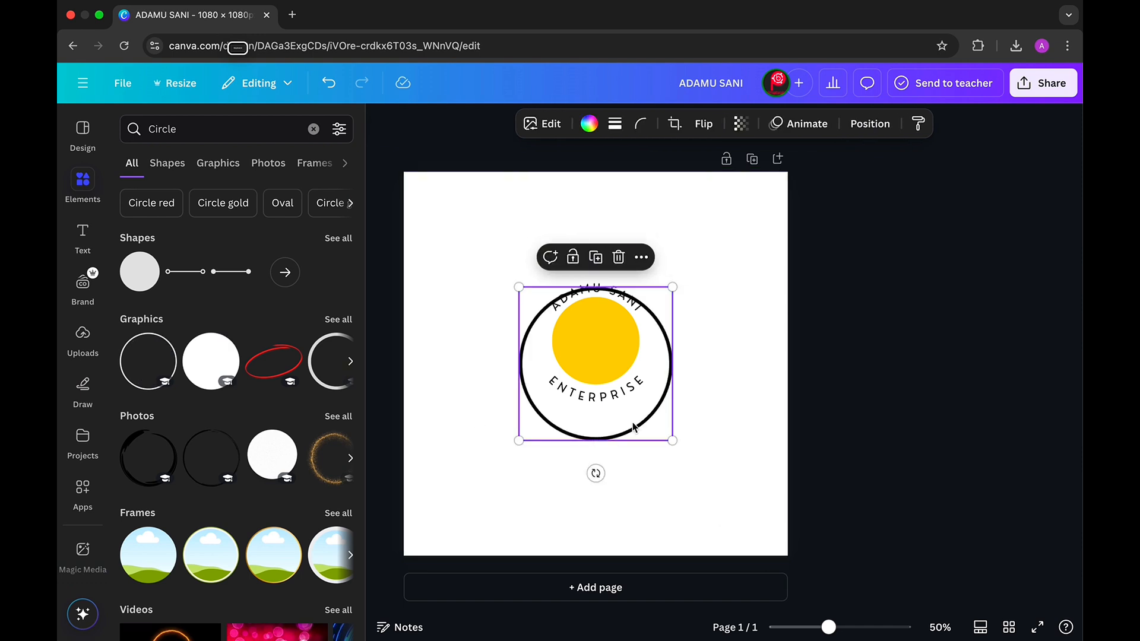
left_click_drag(633, 417, 635, 408)
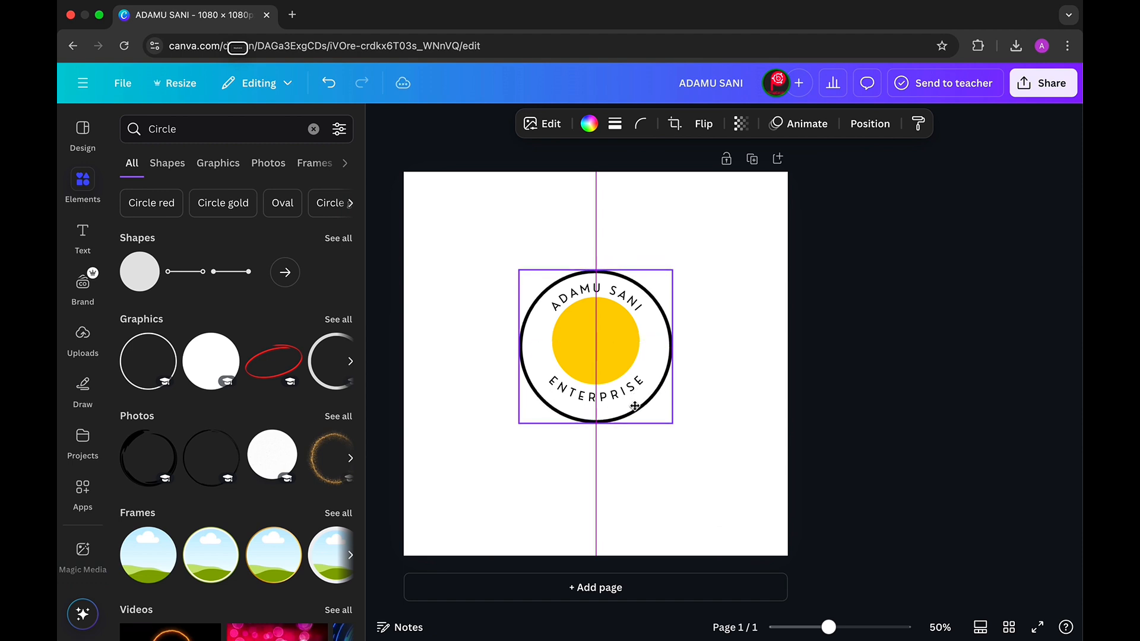
left_click(722, 419)
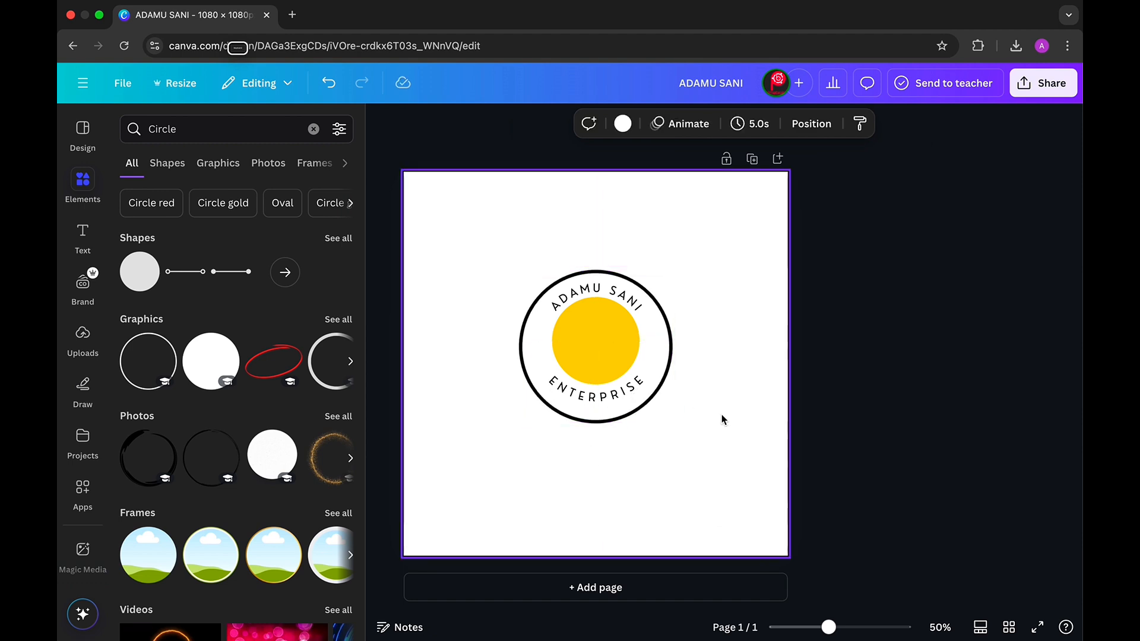
left_click(596, 351)
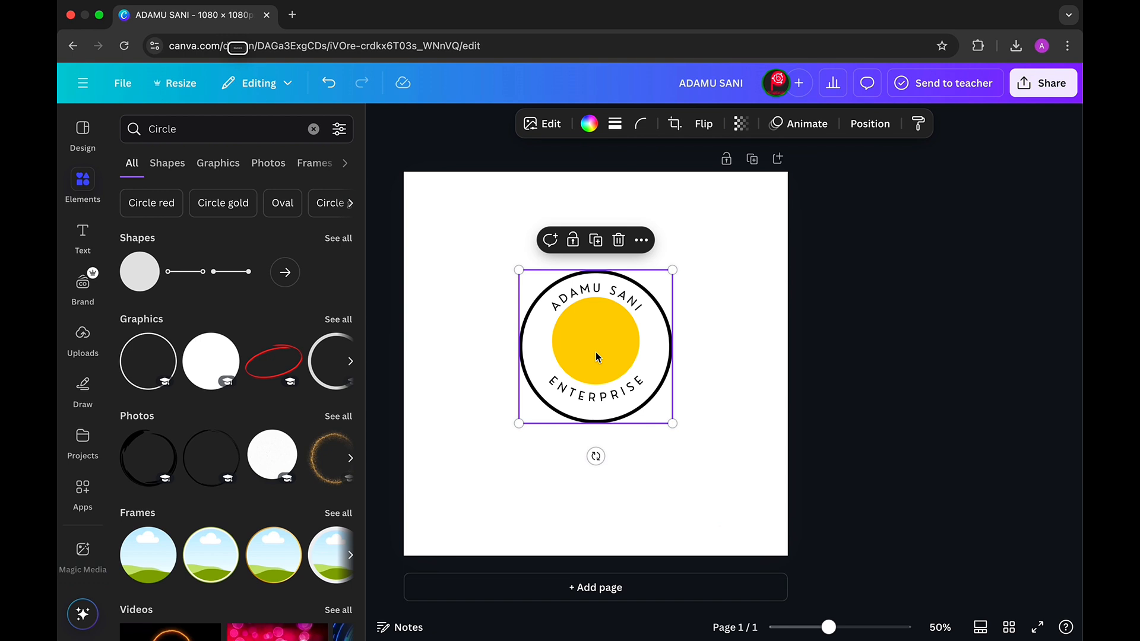
left_click(690, 473)
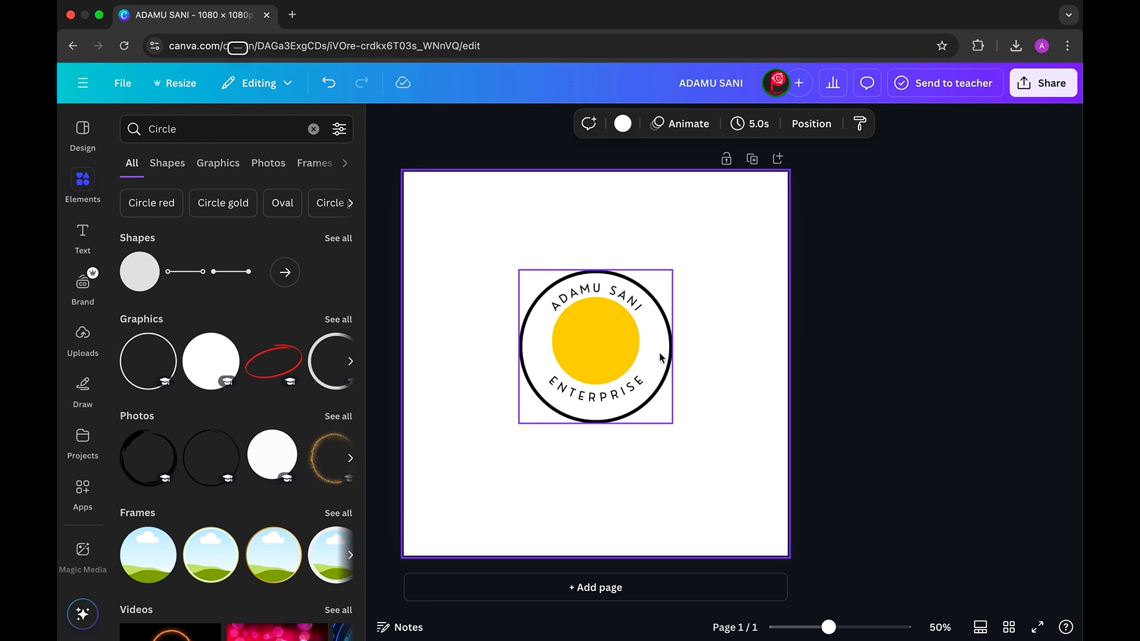
left_click_drag(660, 351, 660, 354)
left_click(469, 294)
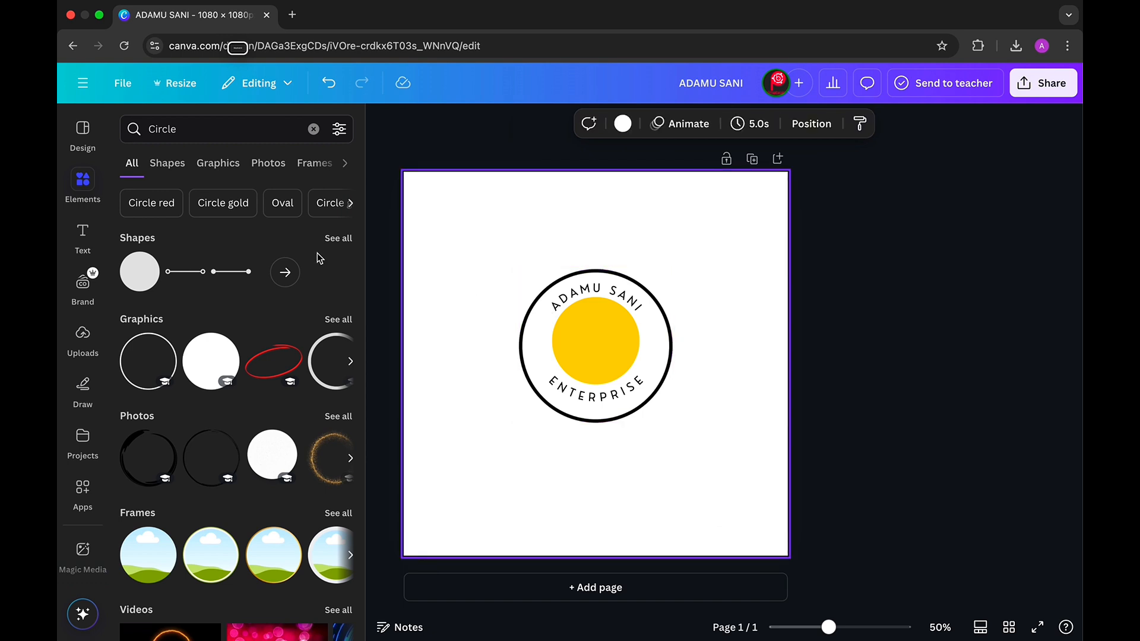
- Search Elements for 'travel' and add the passport and boarding-pass graphic
left_click(194, 129)
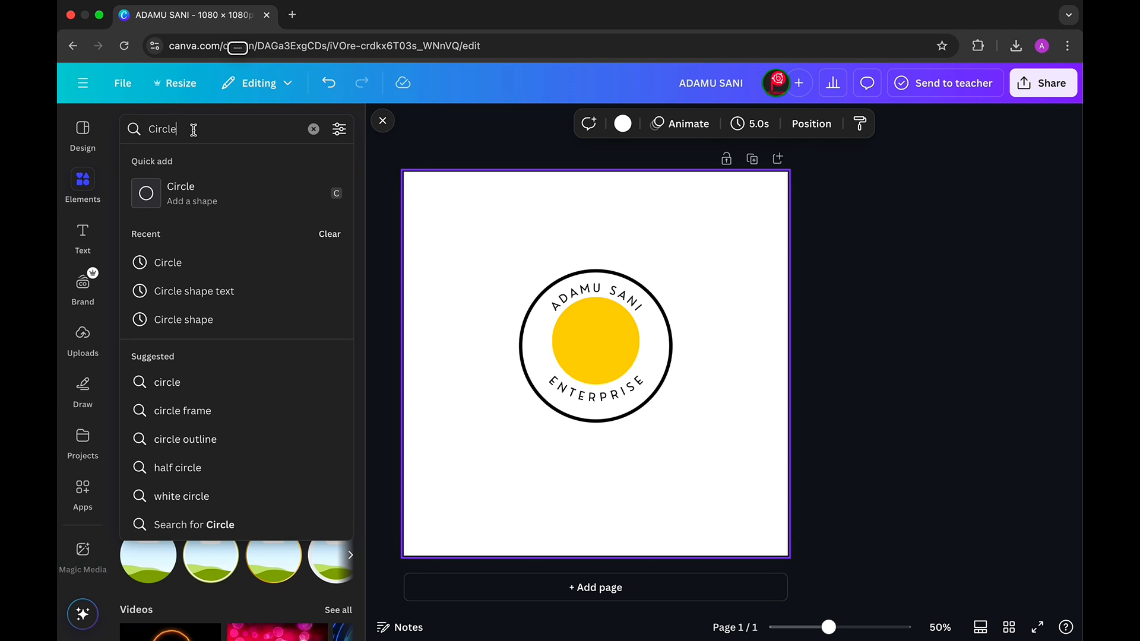
key("BackSpace")
key("BackSpace")
key("BackSpace")
key("BackSpace")
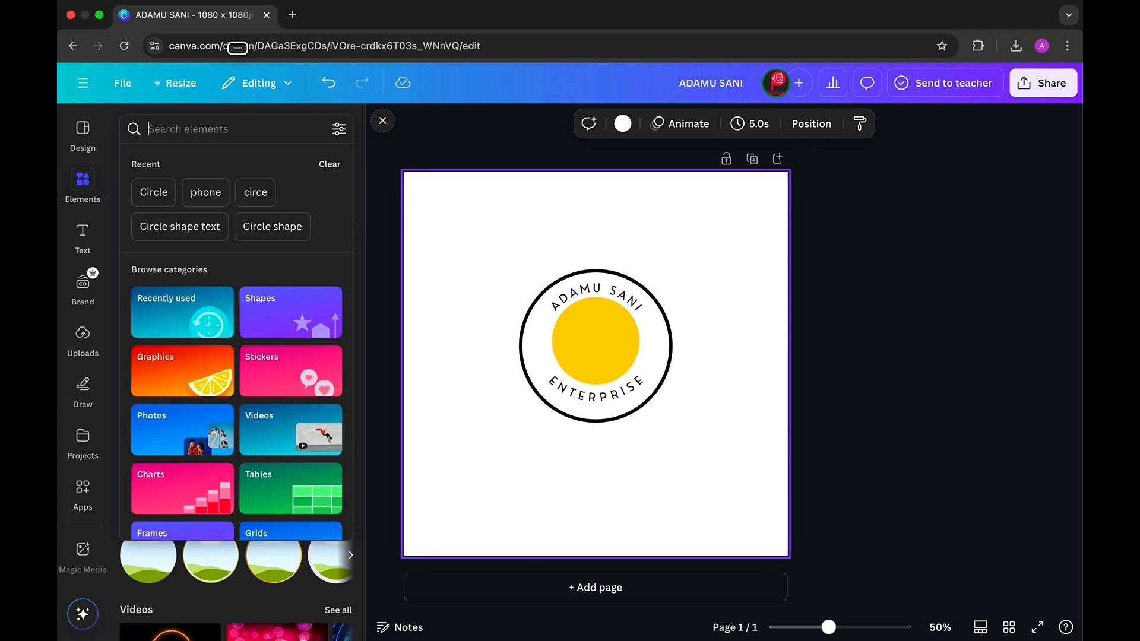
type("TRA")
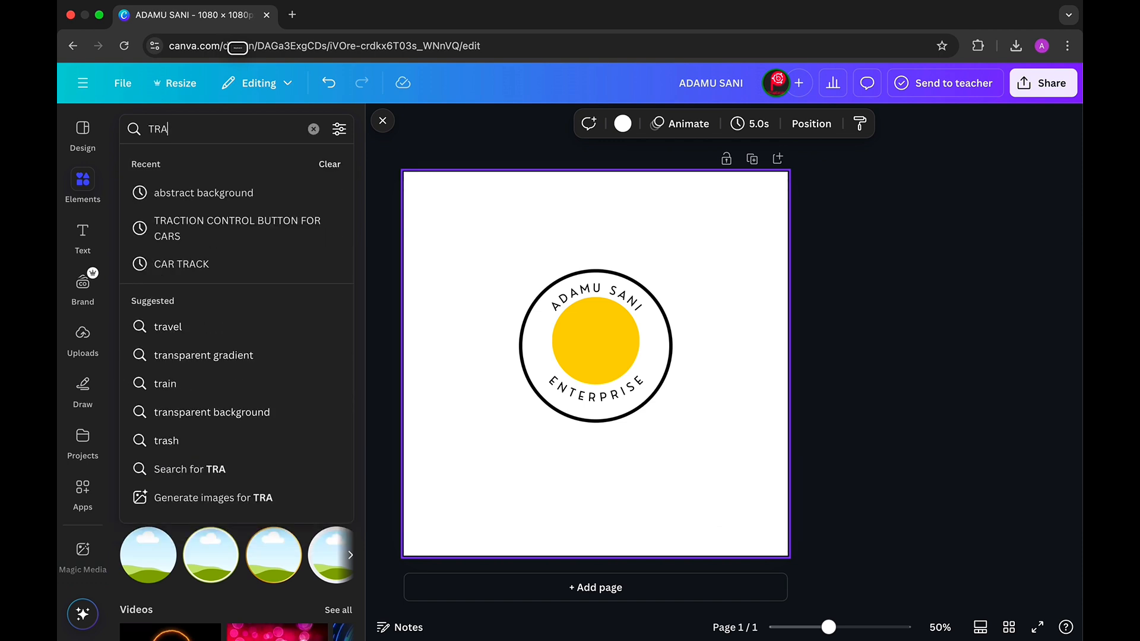
type("VE")
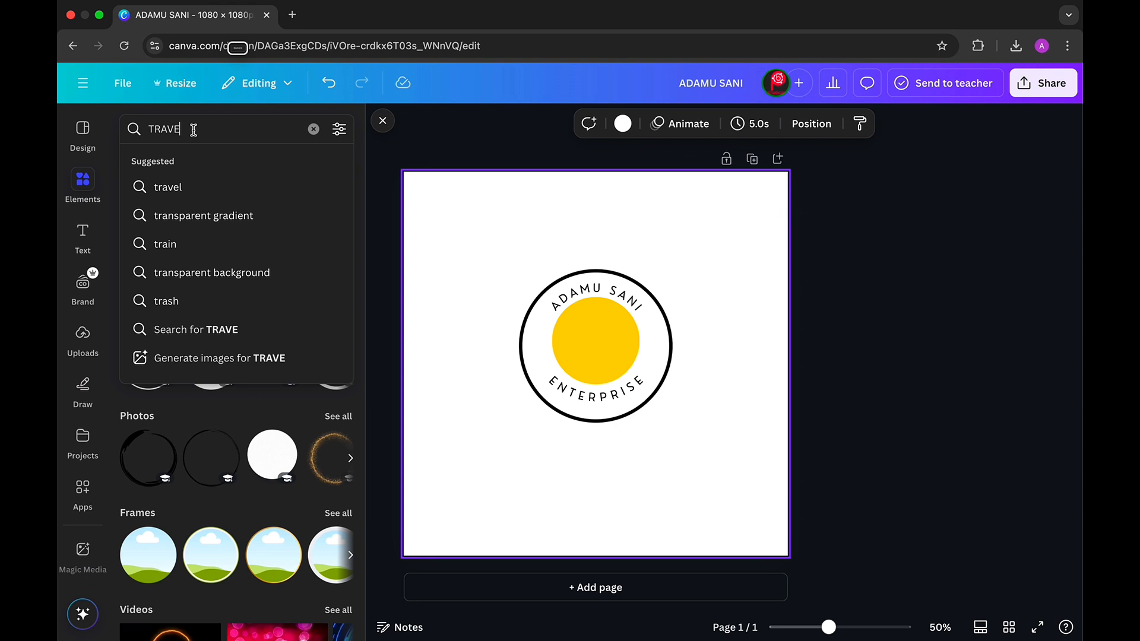
left_click(173, 189)
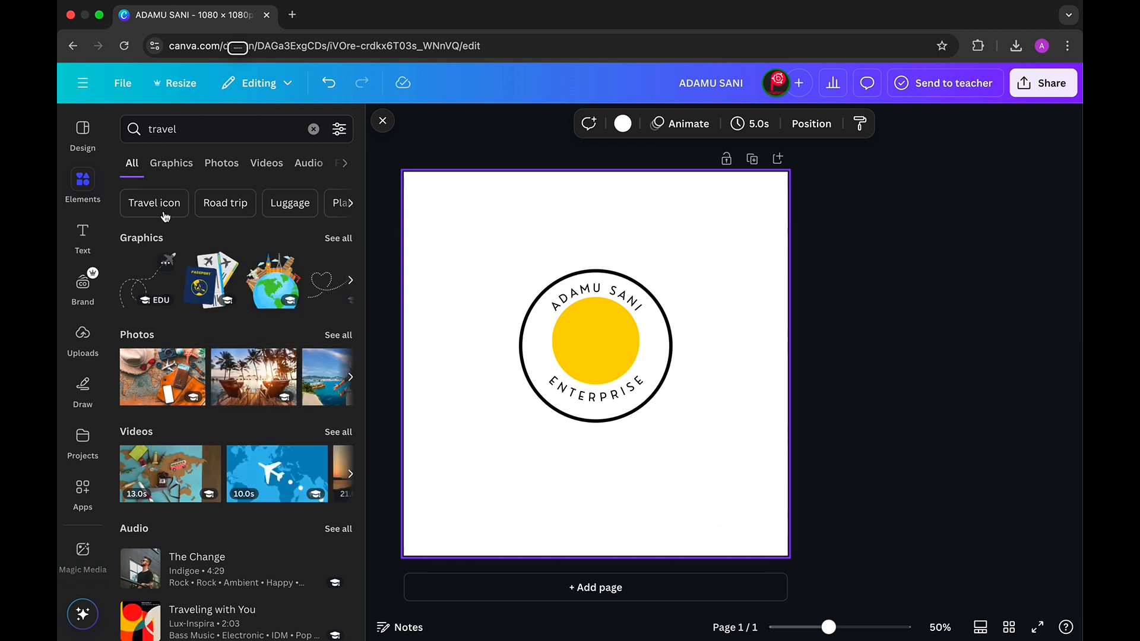
left_click(180, 163)
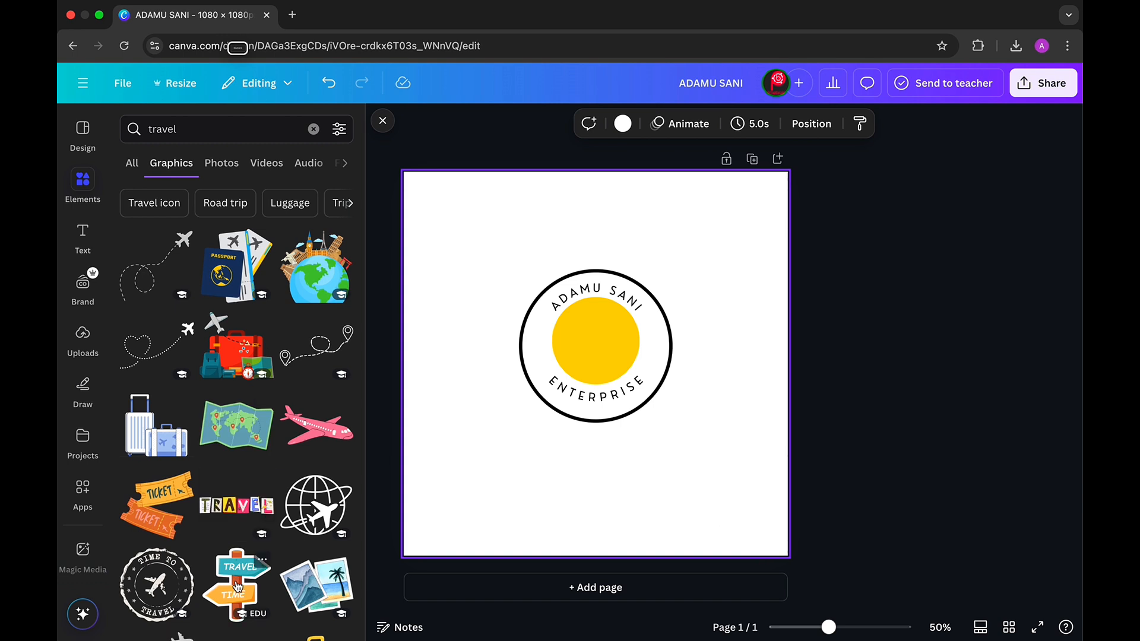
left_click(230, 271)
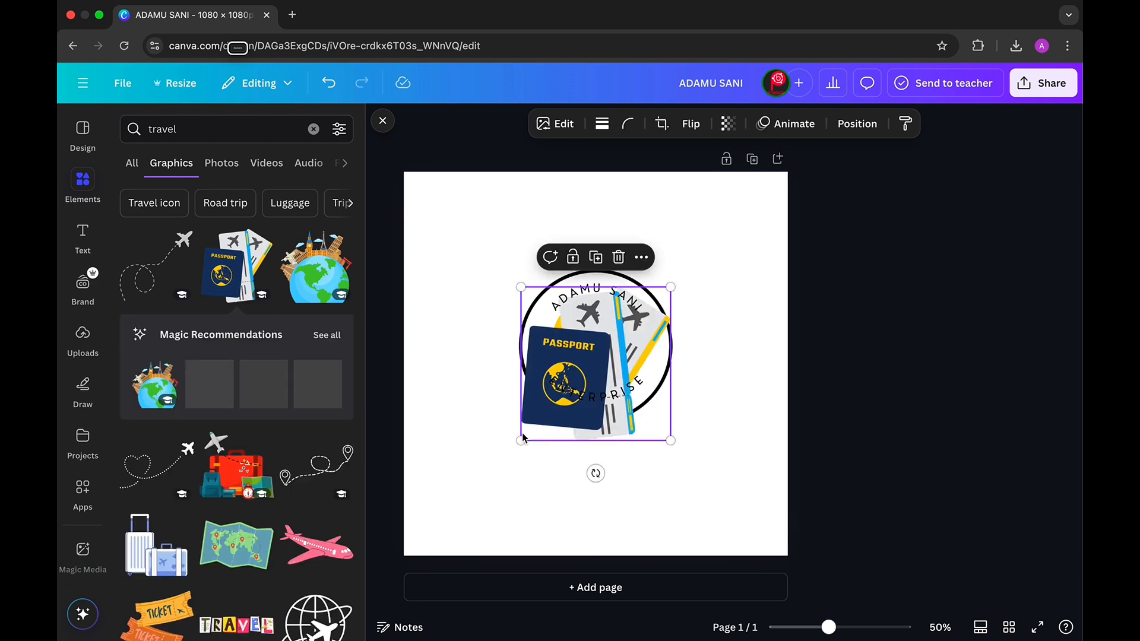
- Resize the passport graphic and position it inside the yellow circle
left_click_drag(522, 436, 625, 380)
left_click_drag(616, 385, 613, 385)
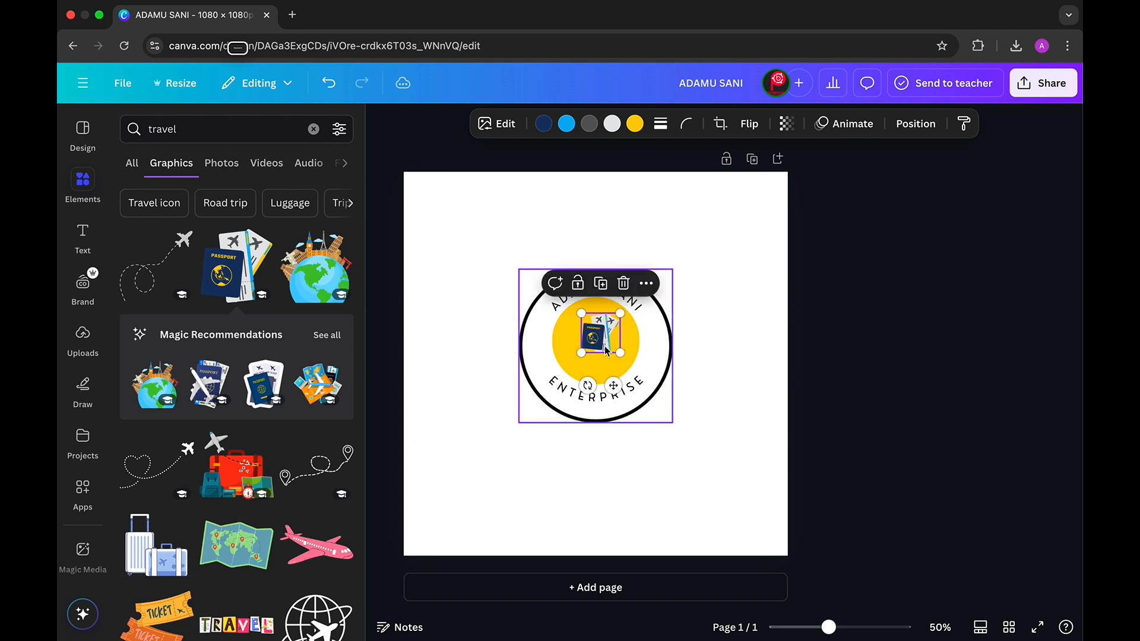
left_click_drag(622, 353, 597, 342)
left_click(622, 467)
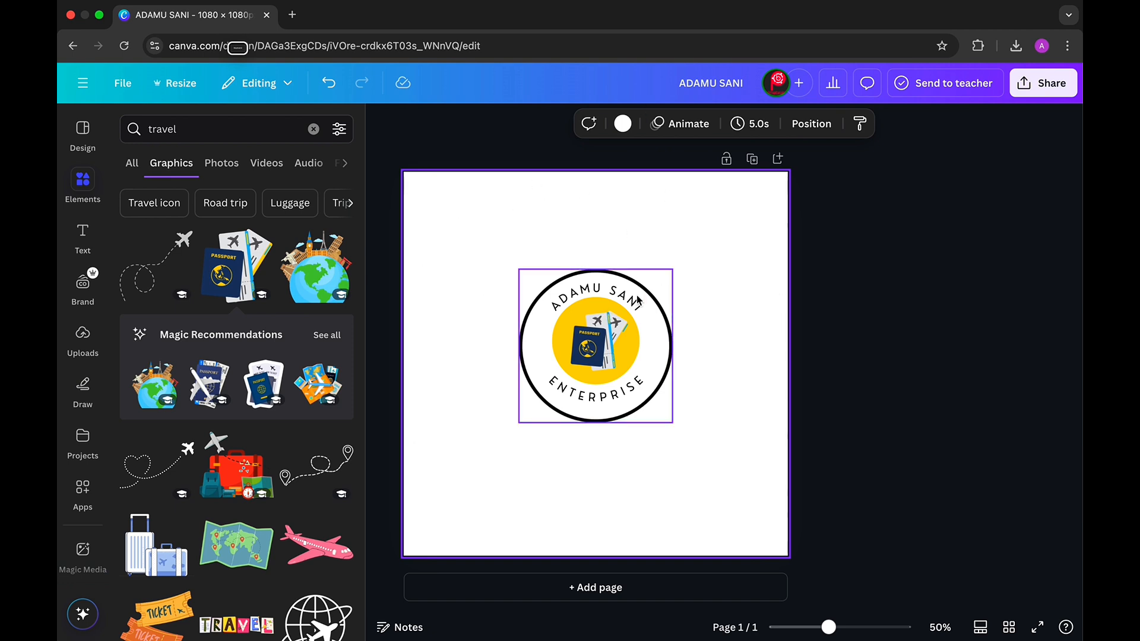
left_click(1047, 94)
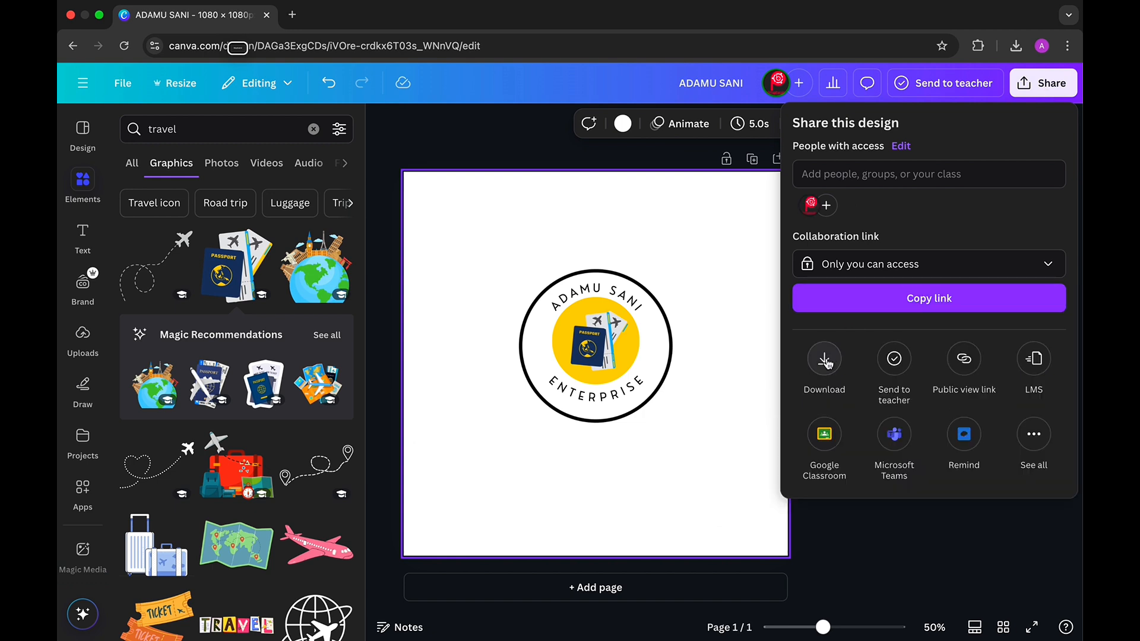
left_click(824, 359)
left_click(841, 330)
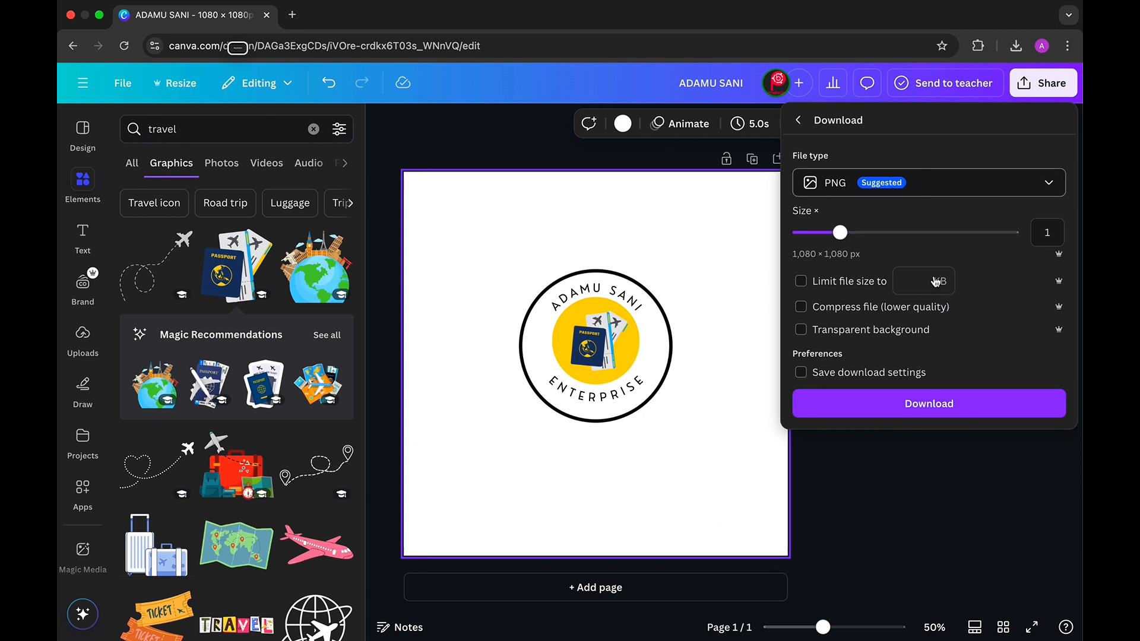
left_click(929, 404)
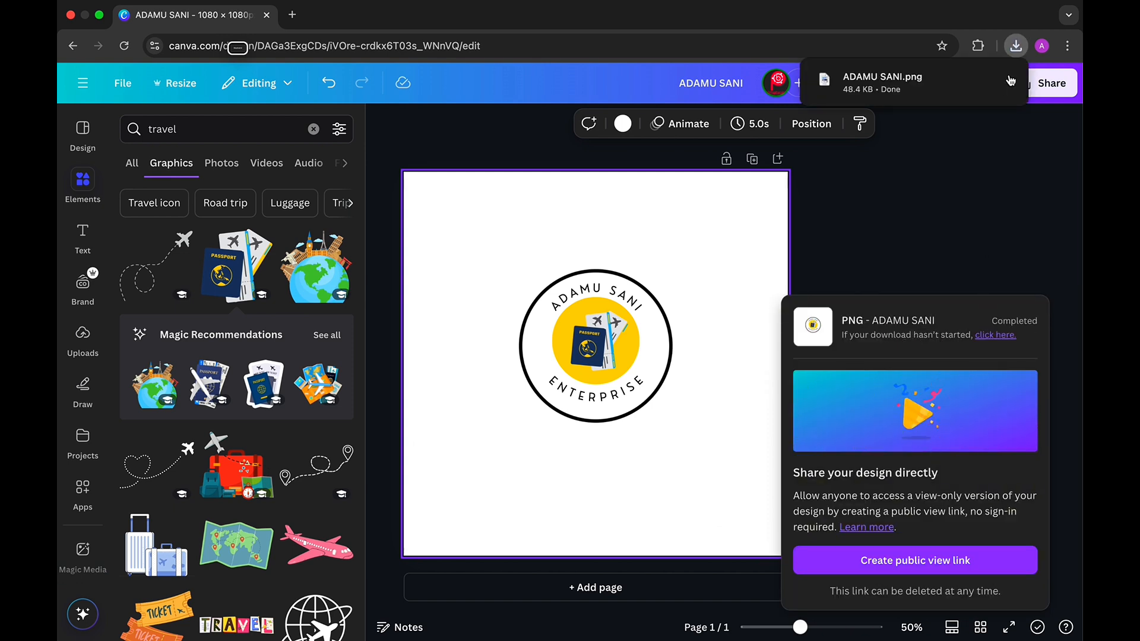
mouse_move(873, 86)
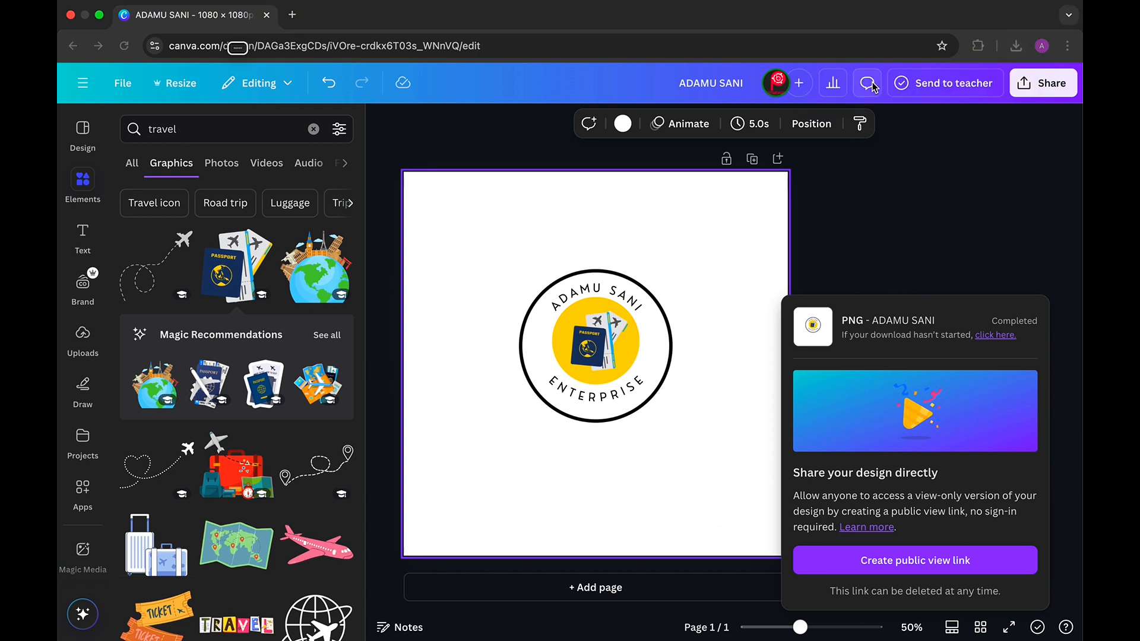
key("ctrl+Up")
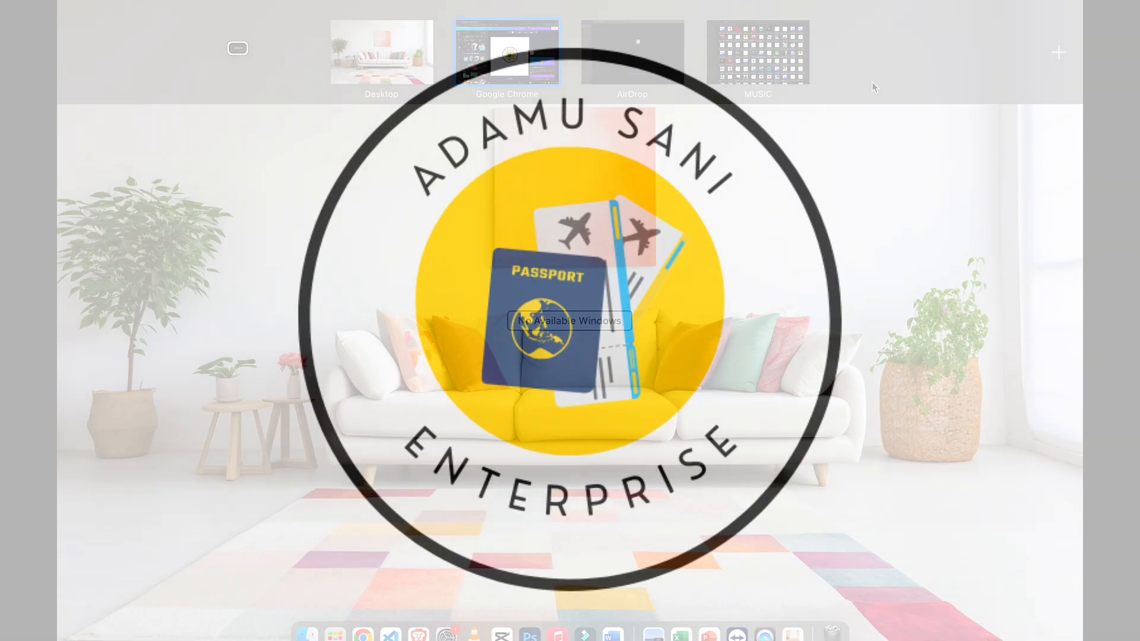